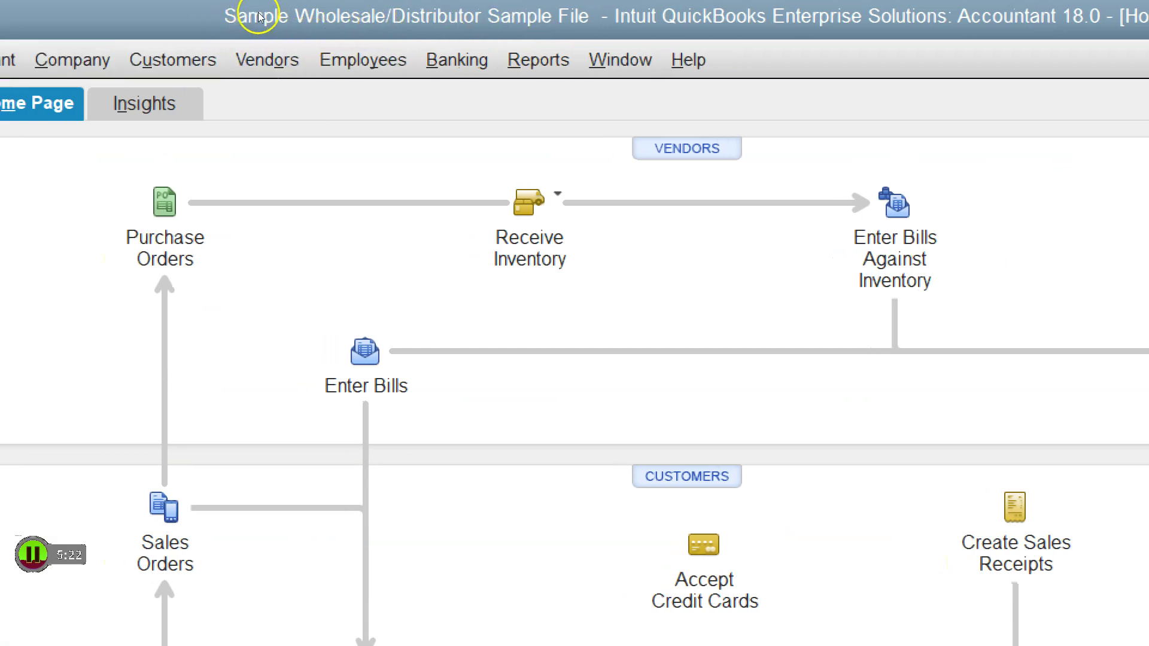
# Go to the Customer Center and open the Kern Lighting Warehouse customer record for editing.
pyautogui.click(168, 60)
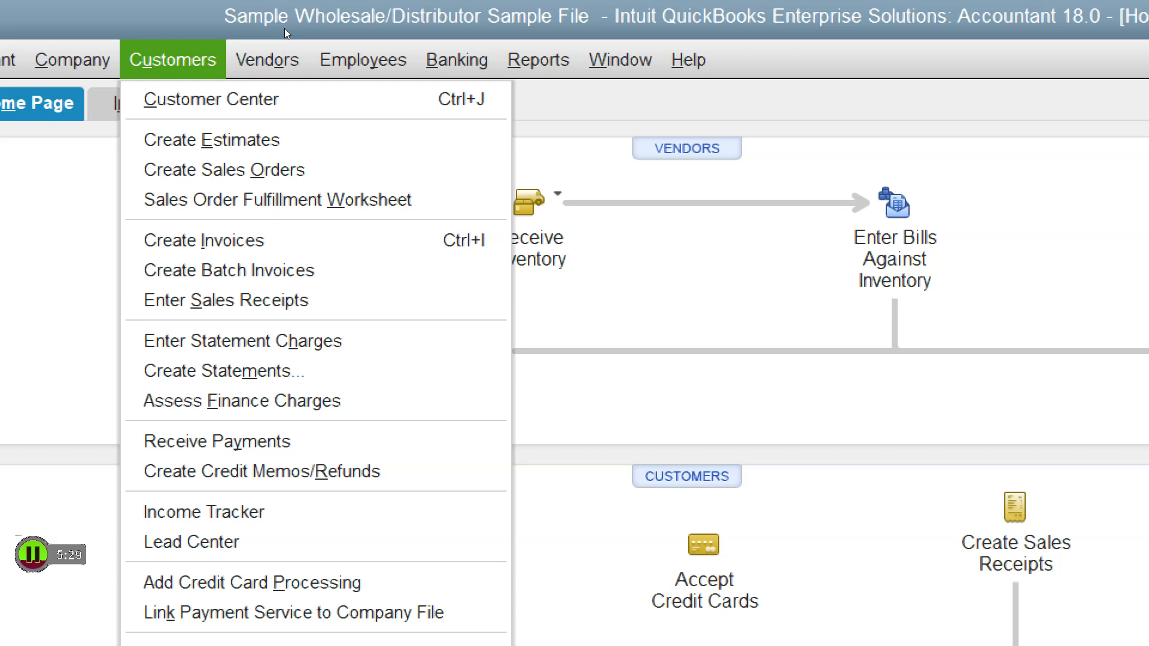
pyautogui.click(285, 58)
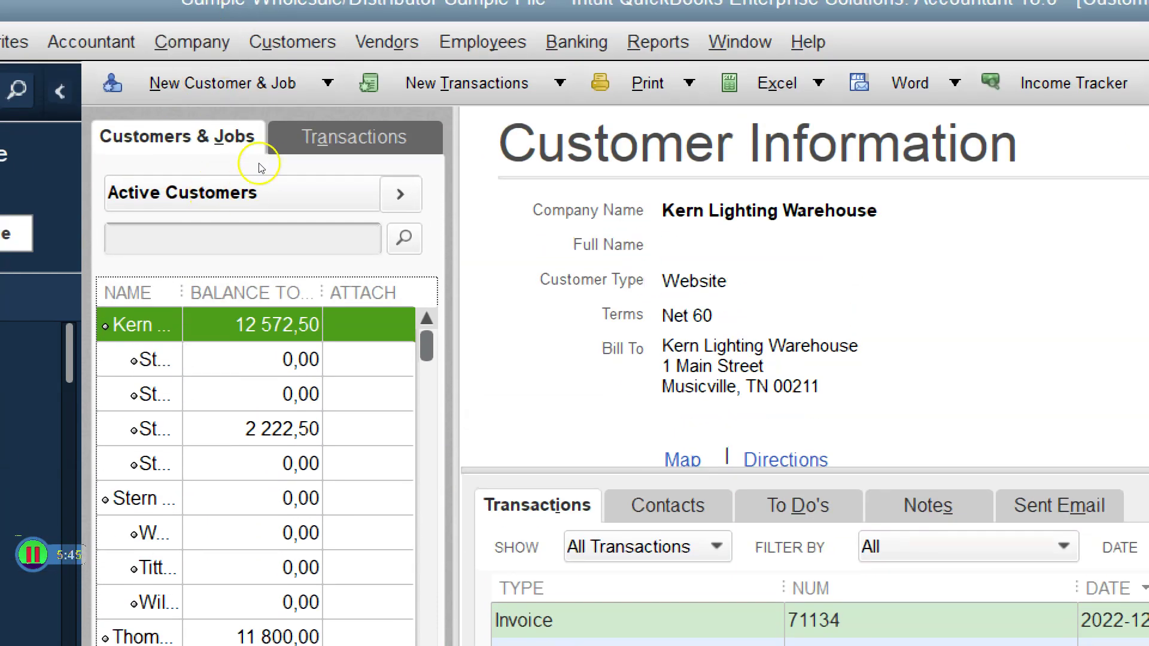
pyautogui.rightClick(210, 328)
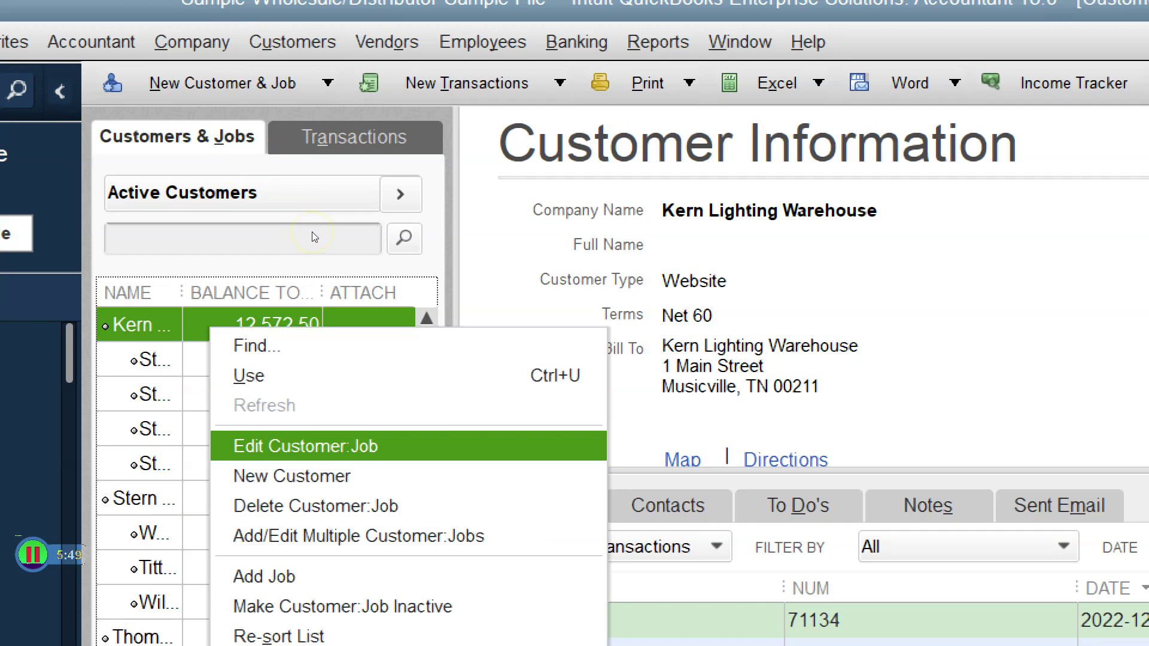
pyautogui.click(312, 446)
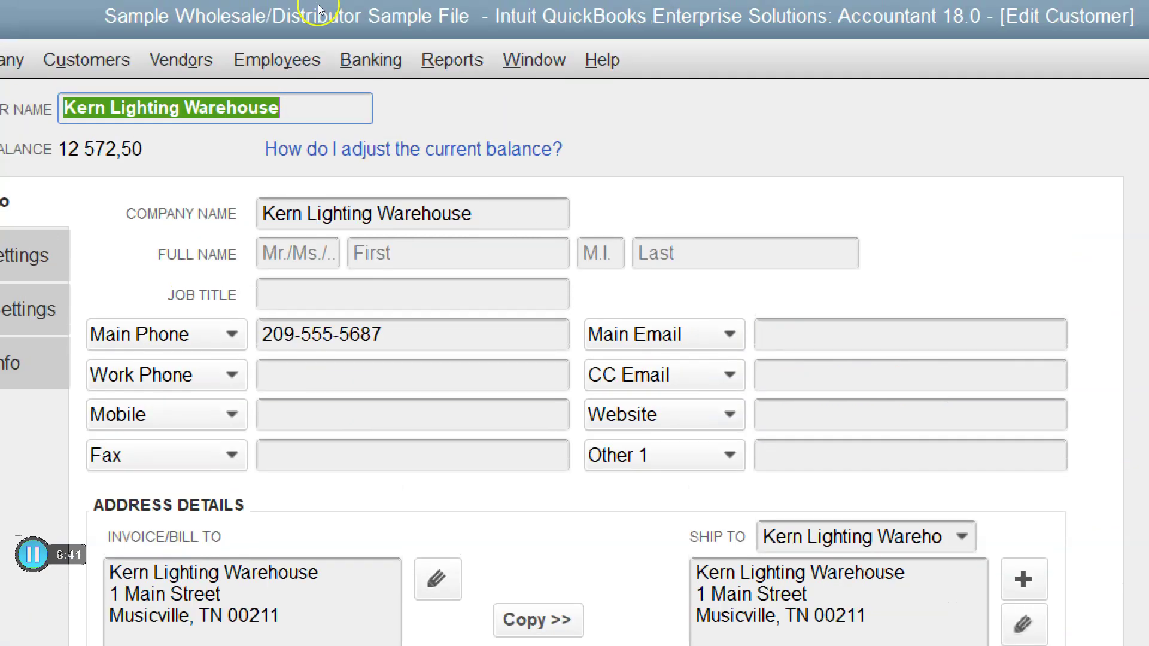
# Review the customer's payment settings and look through the available payment terms.
pyautogui.hotkey('alt', 'p')
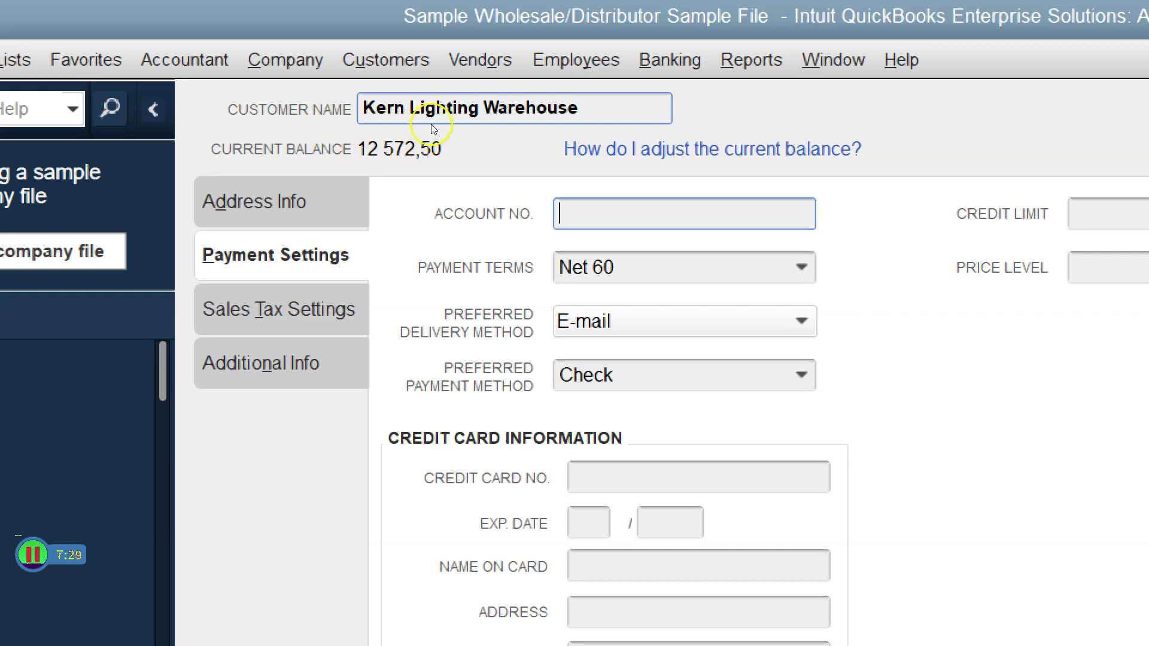
pyautogui.press('Tab')
pyautogui.hotkey('alt', 'Down')
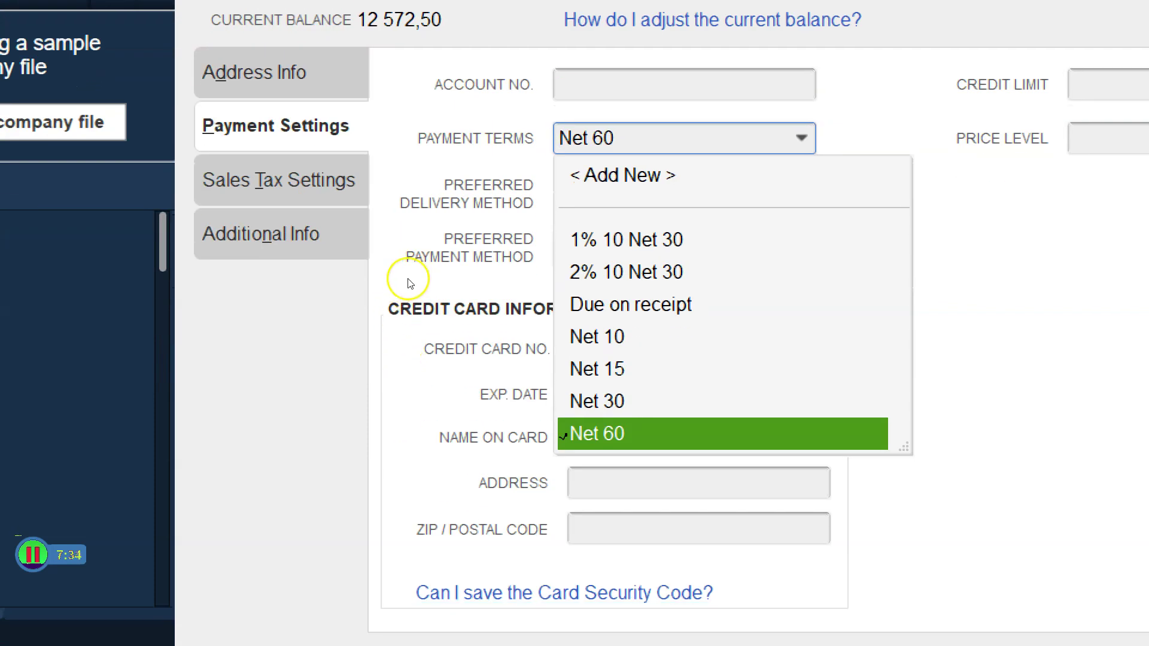
pyautogui.click(408, 281)
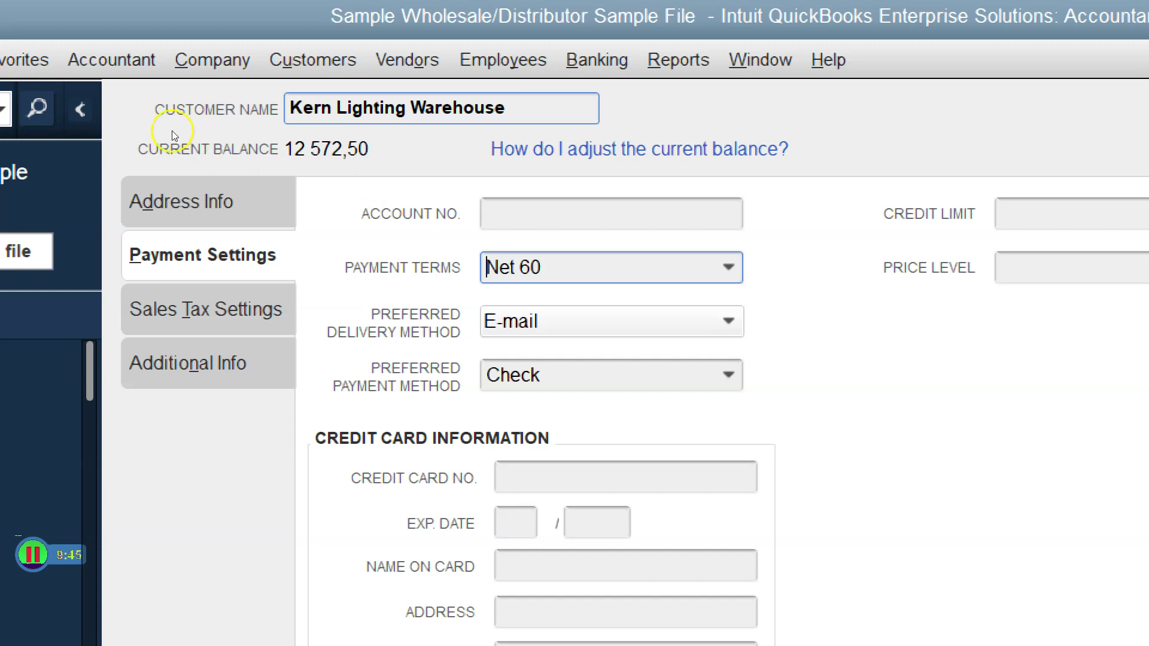
# Review the customer's sales tax settings and the sales rep choices in the additional information.
pyautogui.hotkey('alt', 't')
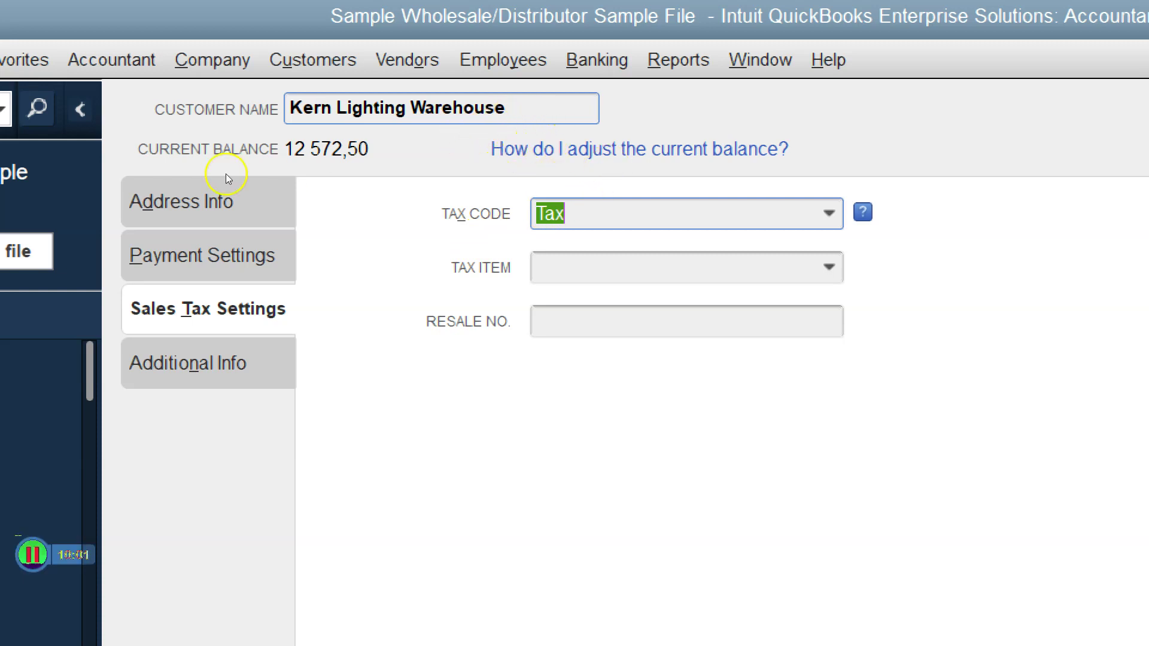
pyautogui.hotkey('alt', 'n')
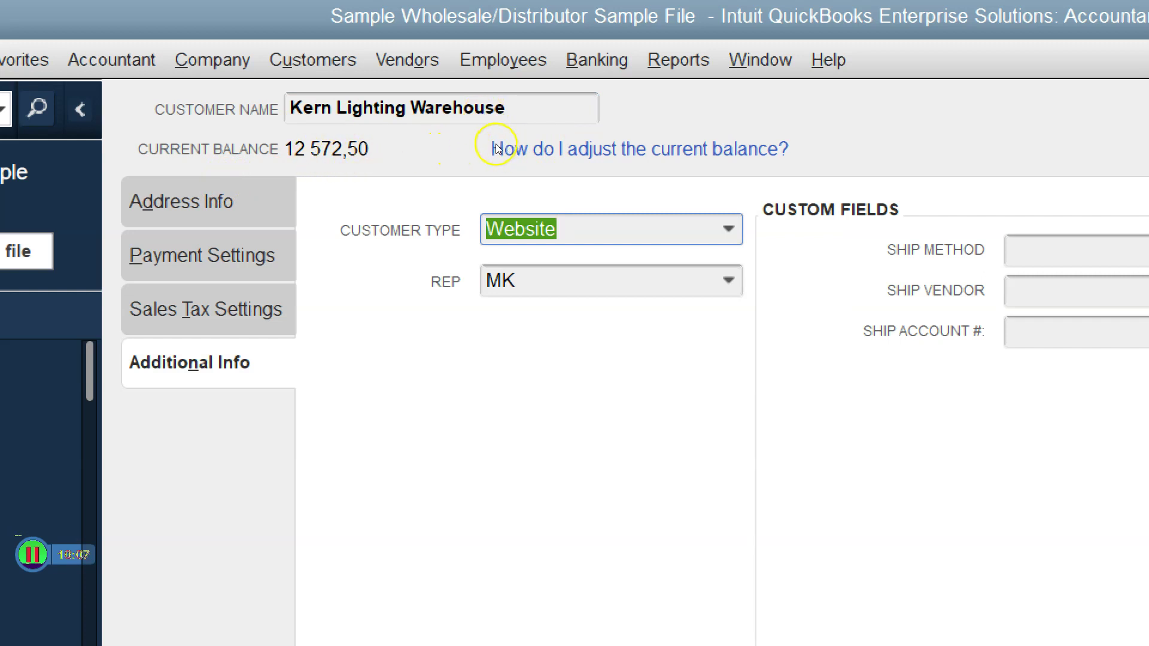
pyautogui.press('Tab')
pyautogui.hotkey('alt', 'Down')
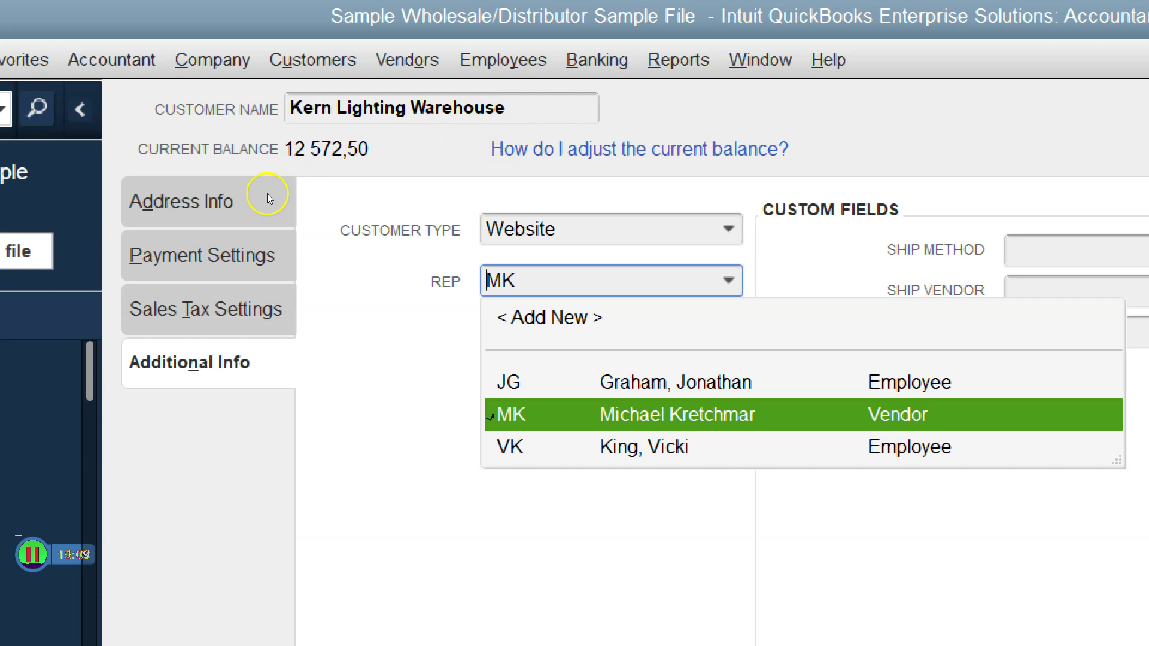
pyautogui.press('Escape')
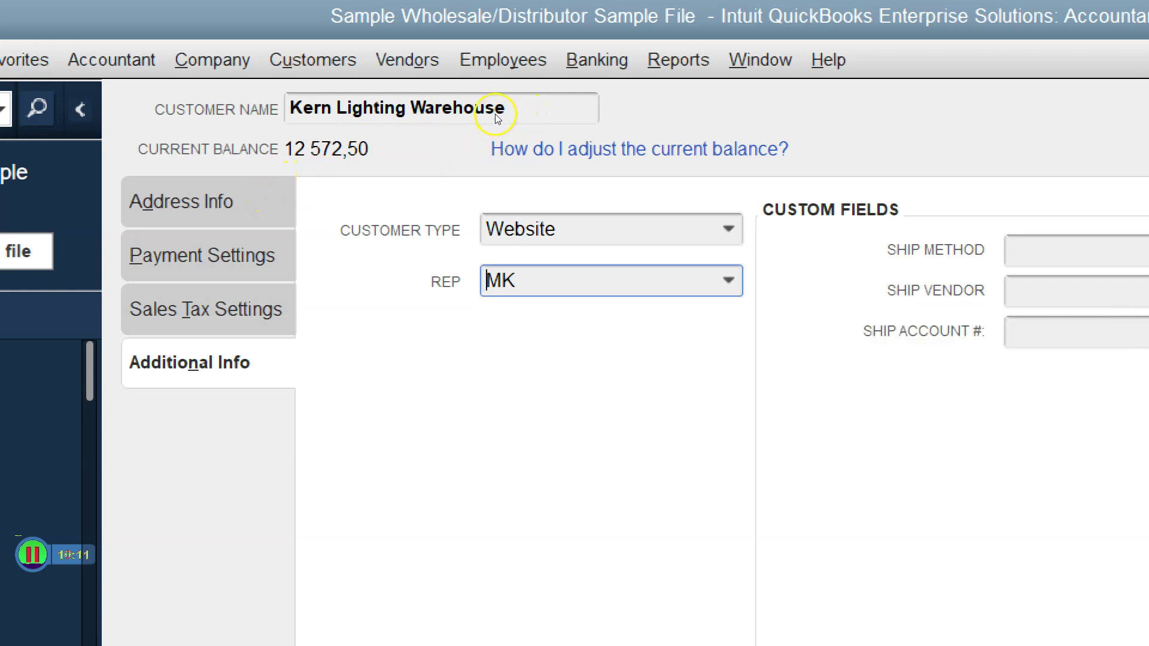
# Look through the customer type choices, keep Website, and accept the Kern Lighting Warehouse record.
pyautogui.hotkey('shift', 'Tab')
pyautogui.hotkey('alt', 'Down')
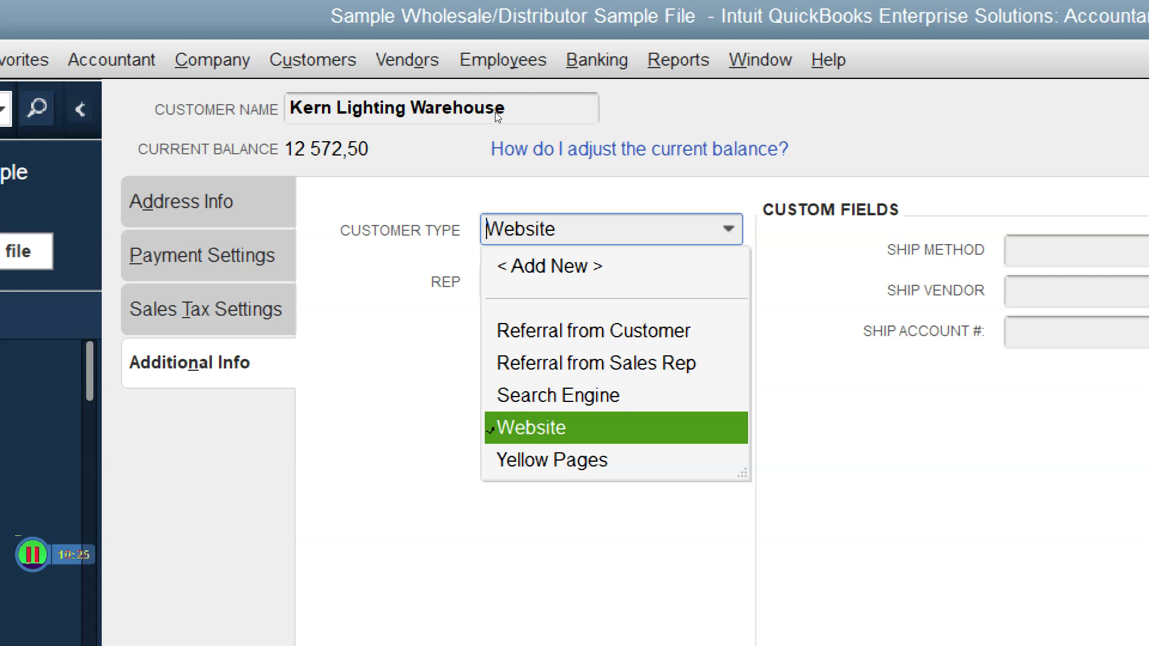
pyautogui.press('Return')
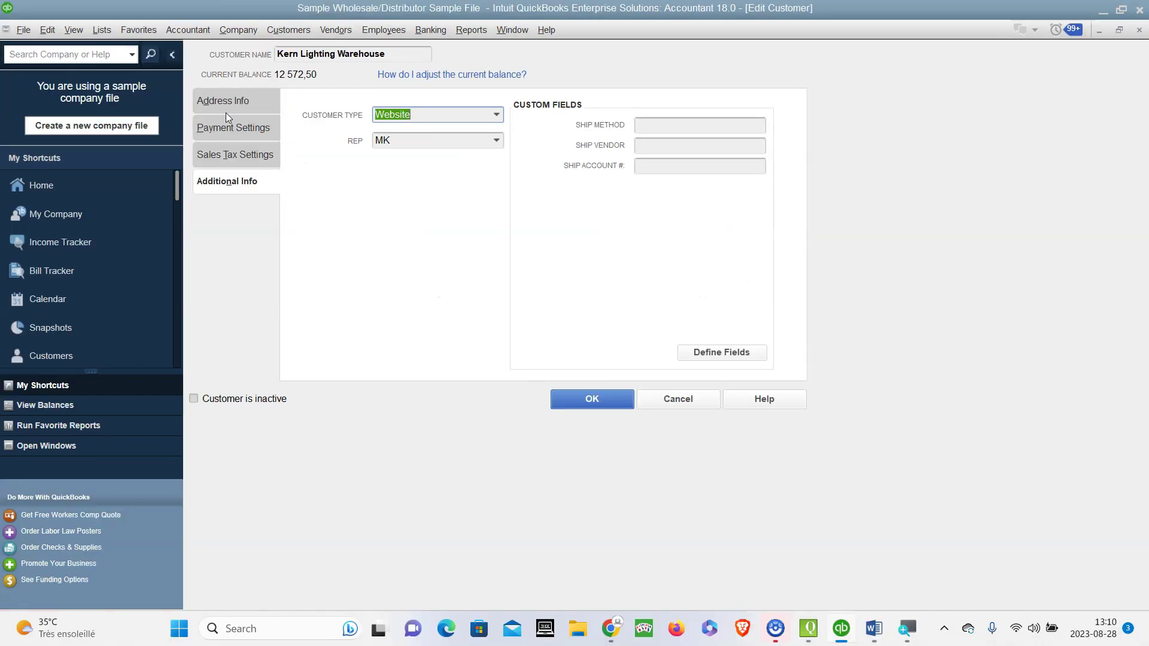
pyautogui.click(595, 398)
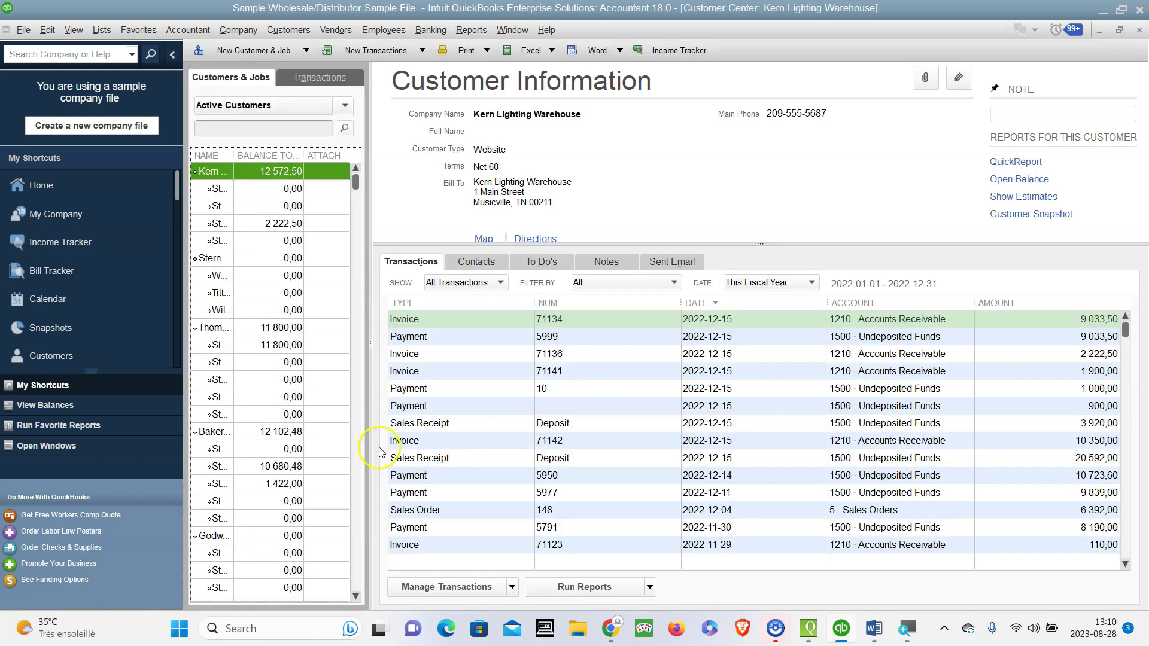
# Open the Store #50 job of Thompson Lighting Stores for editing.
pyautogui.click(237, 433)
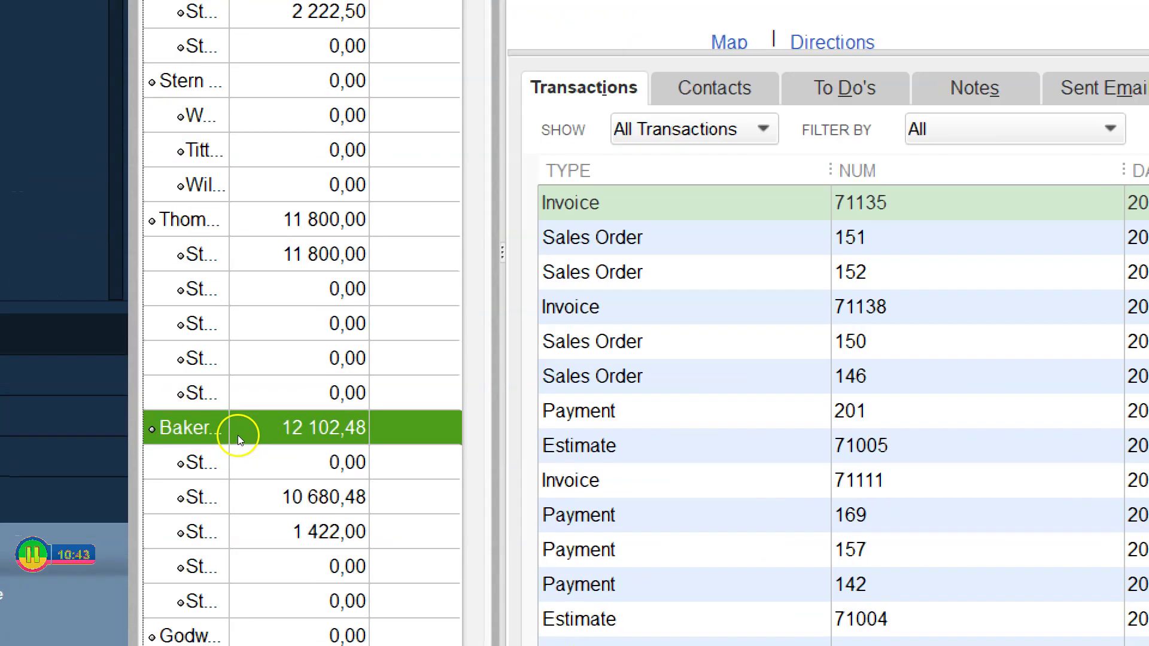
pyautogui.rightClick(239, 422)
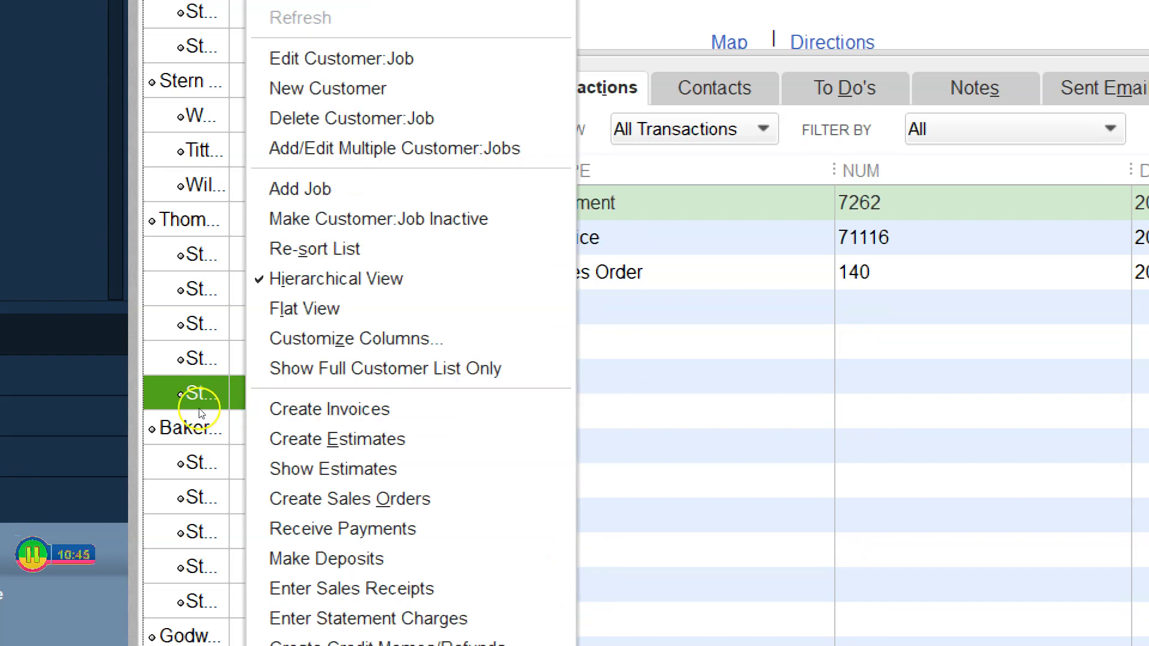
pyautogui.click(335, 59)
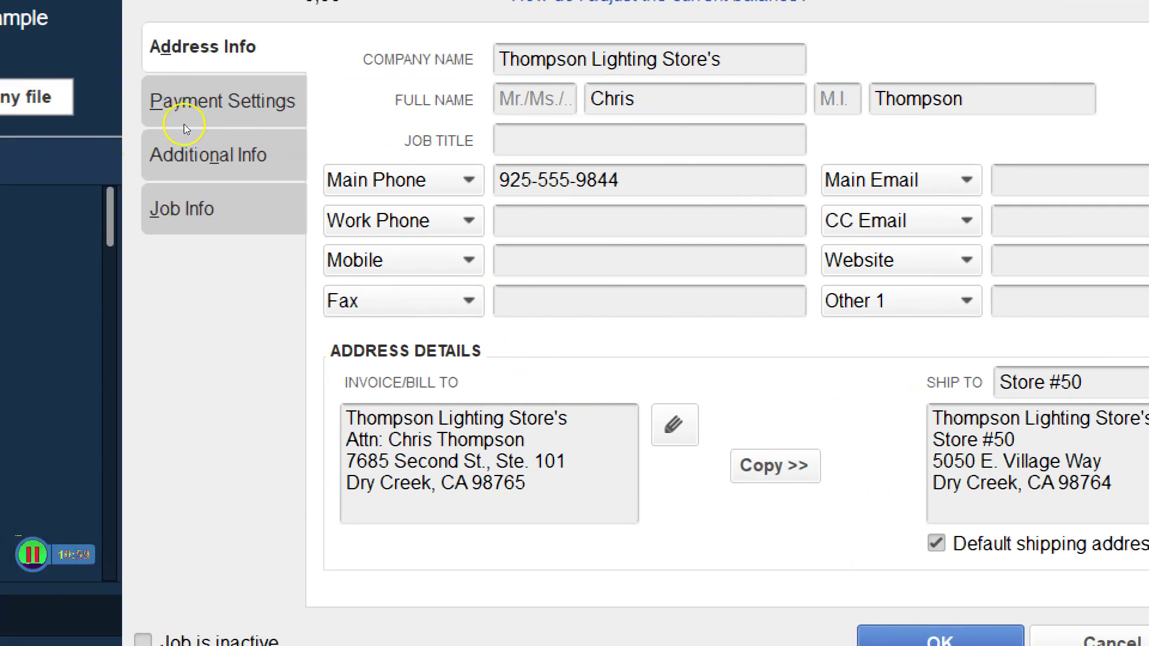
# Review the Store #50 job's payment settings, additional, job and address information, and accept the record.
pyautogui.click(238, 127)
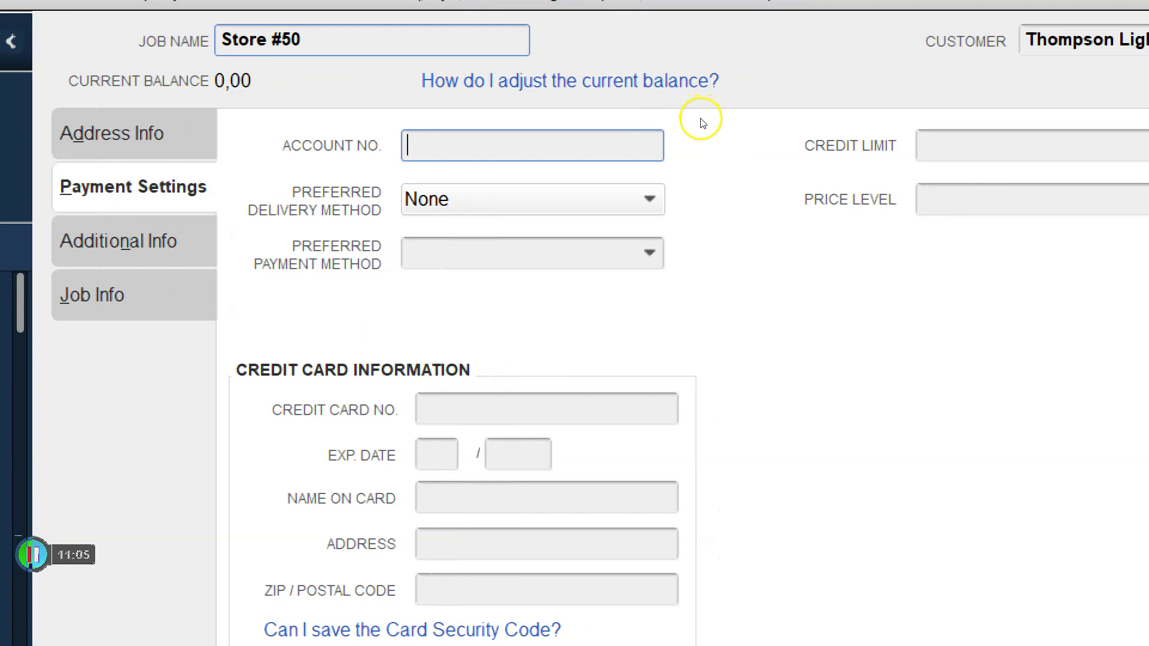
pyautogui.hotkey('alt', 'n')
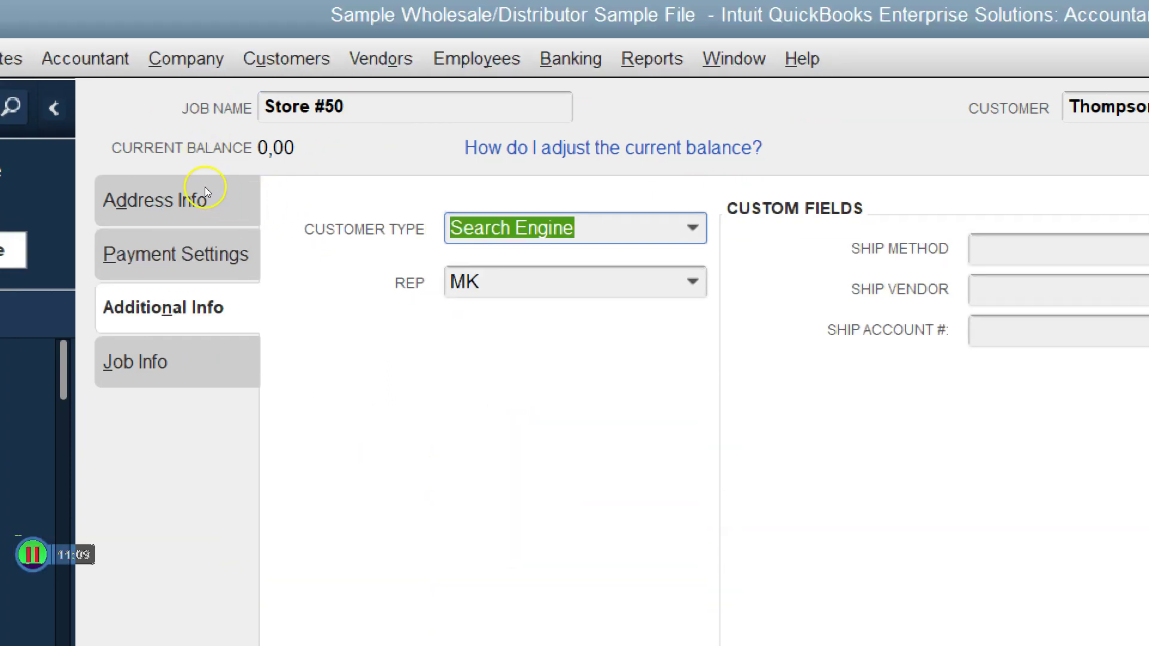
pyautogui.hotkey('alt', 'j')
pyautogui.hotkey('alt', 'd')
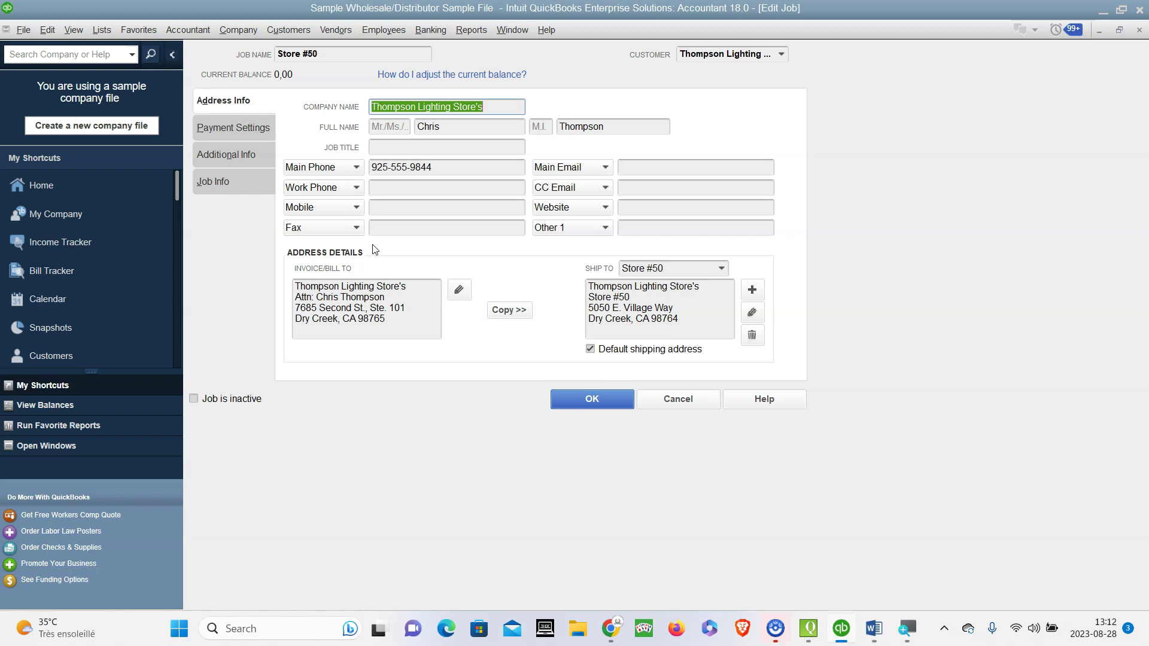
pyautogui.click(592, 400)
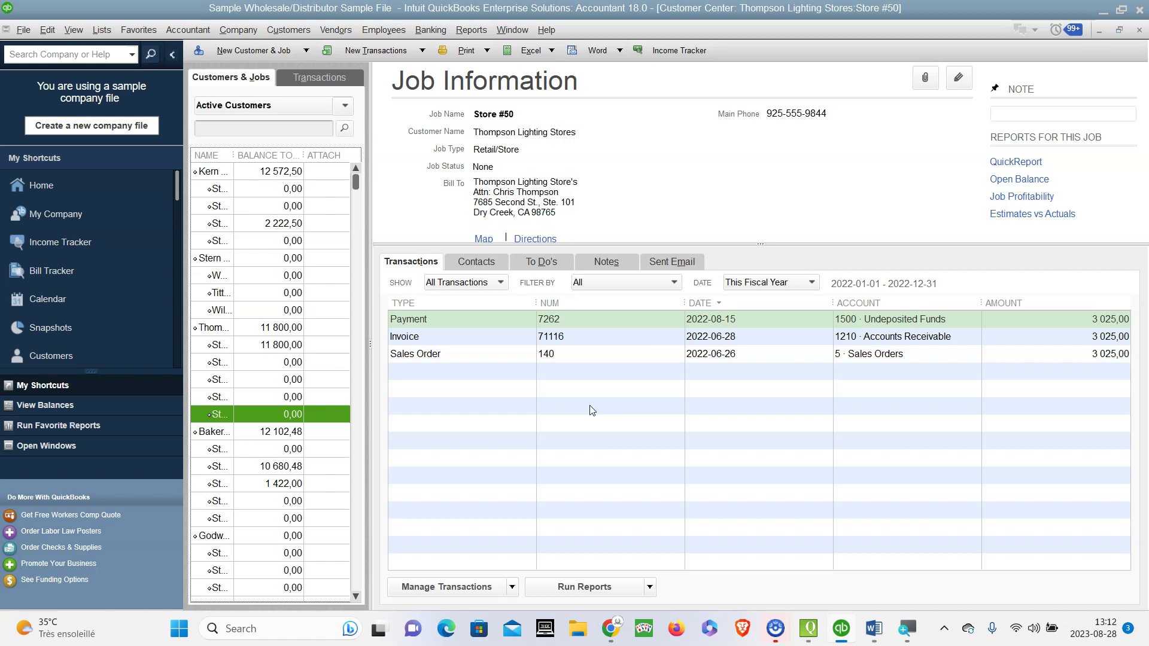
# Close the Customer Center and open the Automobile Insurance Company record from the Vendor Center for editing.
pyautogui.click(1139, 31)
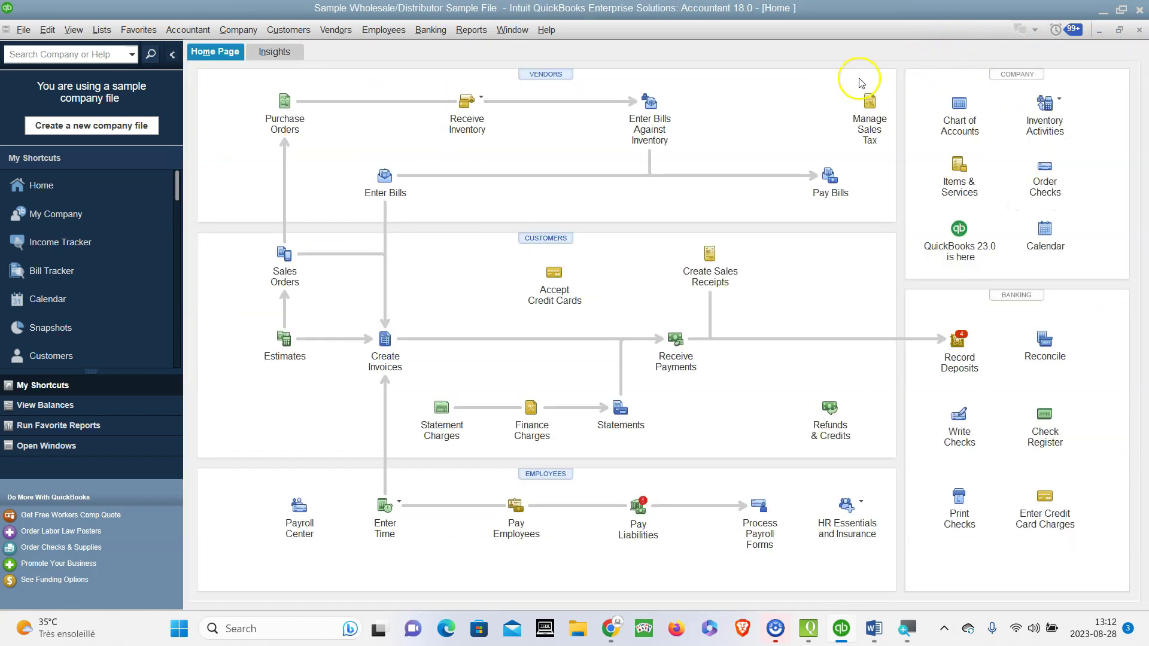
pyautogui.click(344, 37)
pyautogui.click(340, 52)
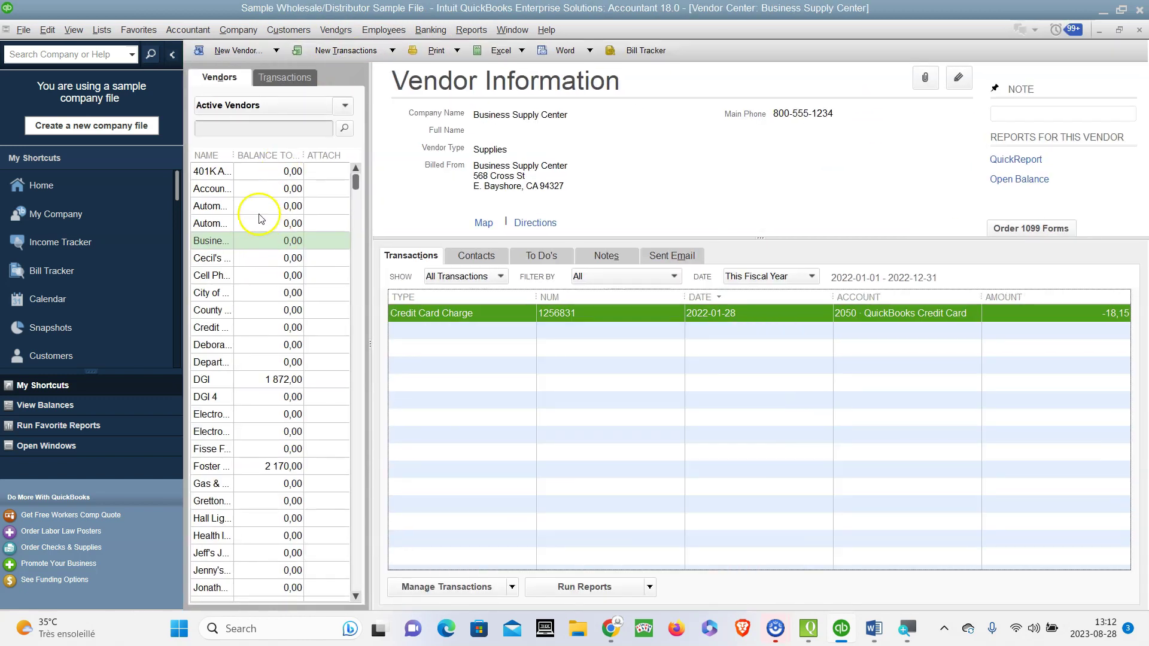
pyautogui.rightClick(233, 208)
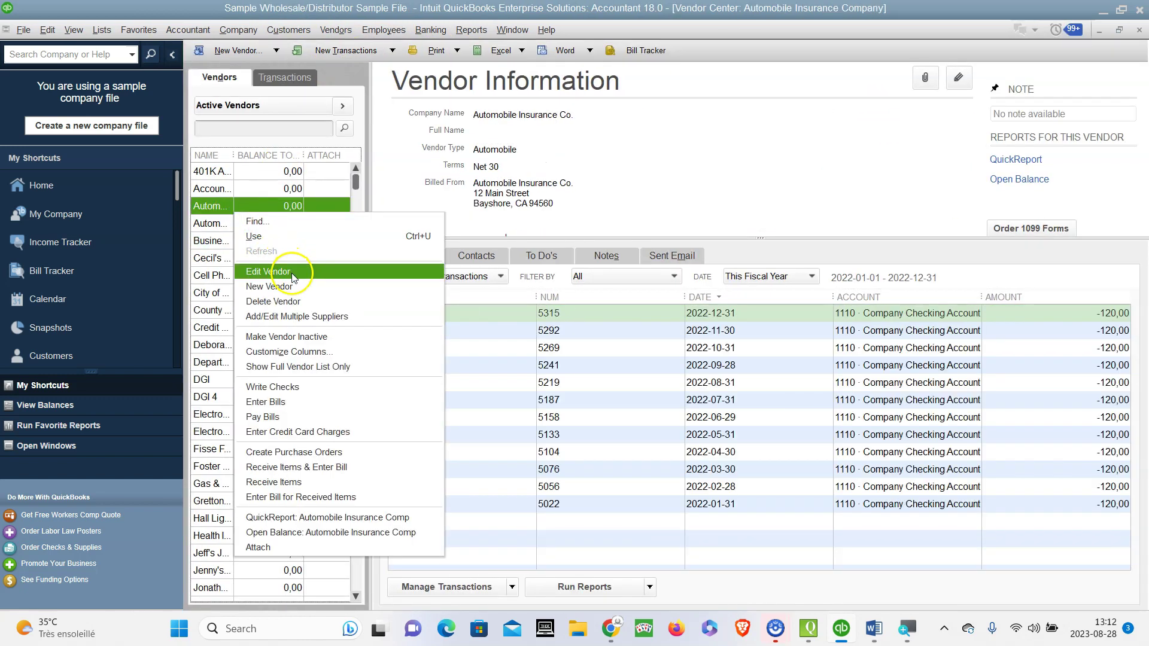
pyautogui.click(268, 272)
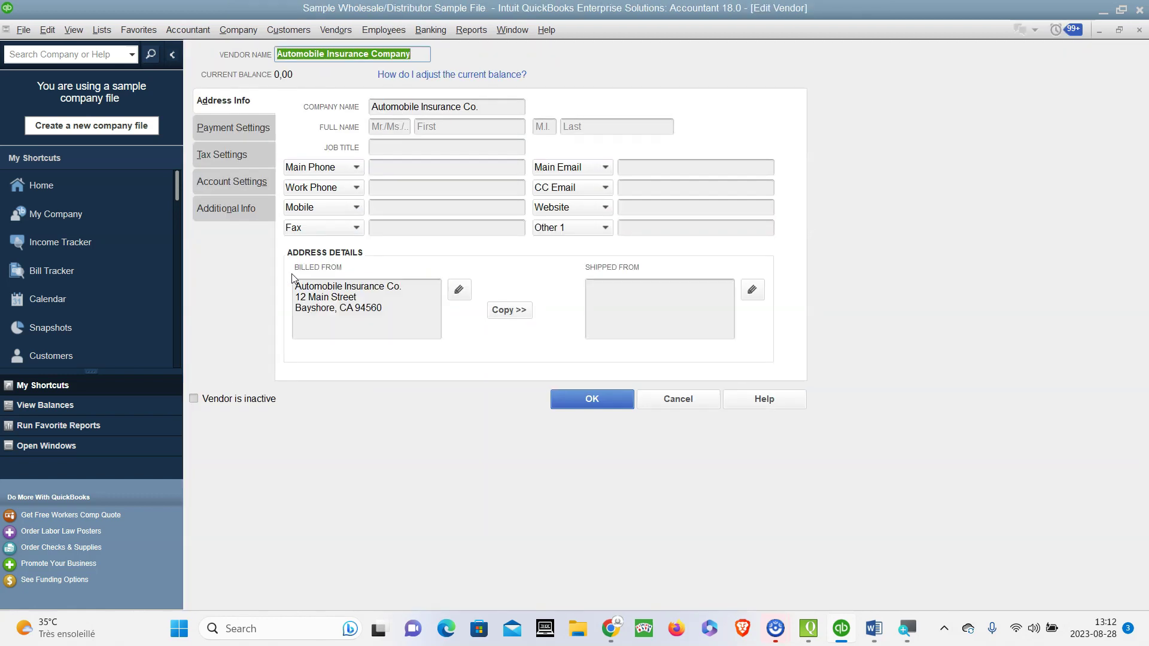
# Review the vendor's payment, tax and account settings and additional information, and accept the record.
pyautogui.click(233, 131)
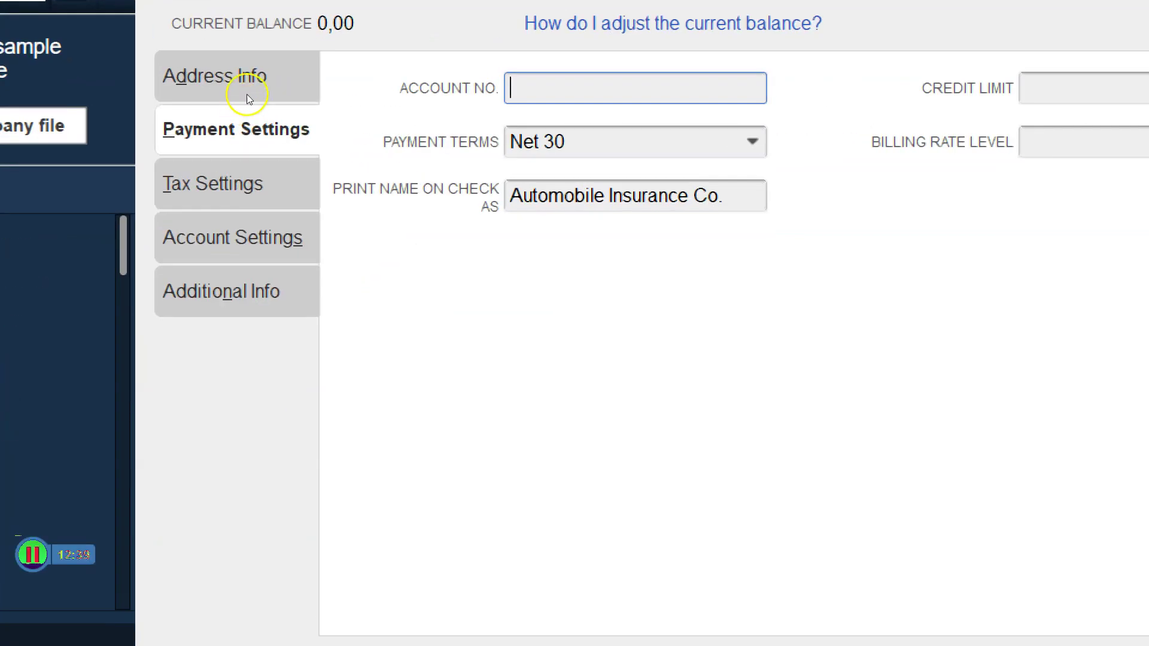
pyautogui.click(226, 162)
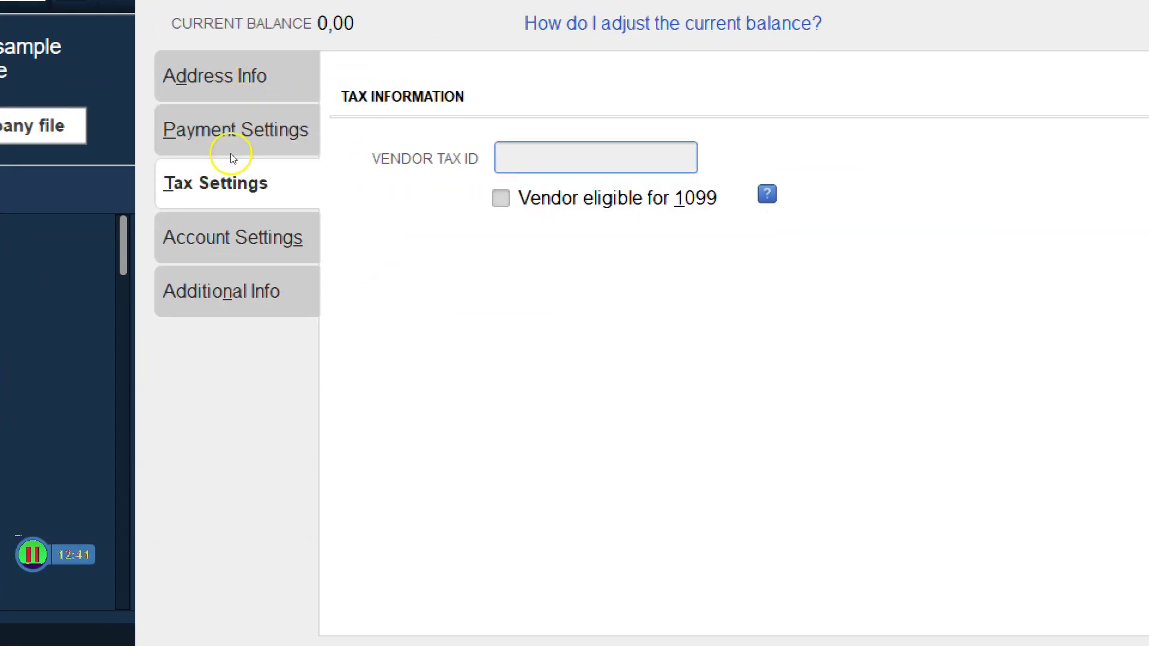
pyautogui.click(233, 237)
pyautogui.click(232, 284)
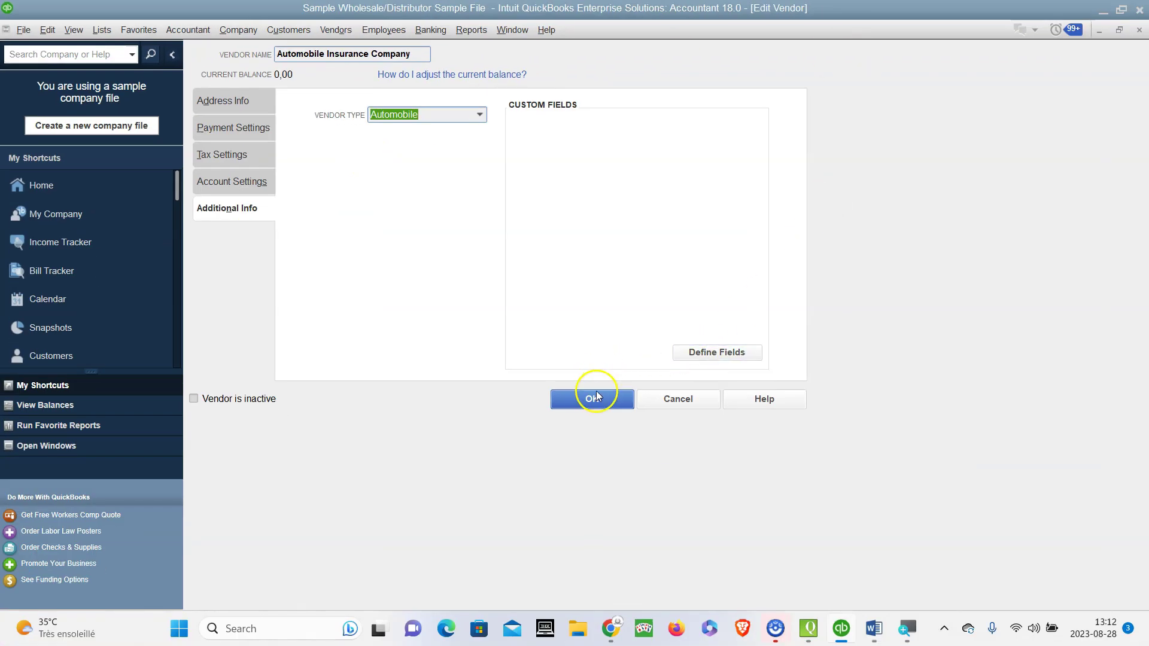
pyautogui.click(593, 398)
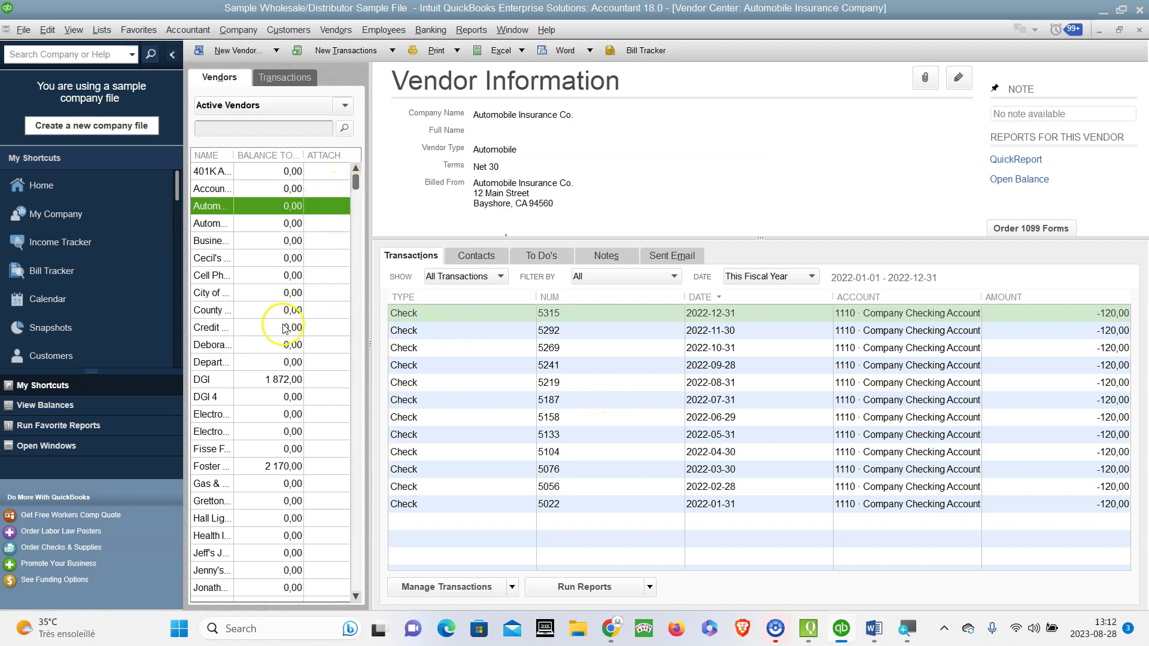
# Open the DGI vendor record, check its payment and tax settings, and leave it without saving.
pyautogui.click(223, 378)
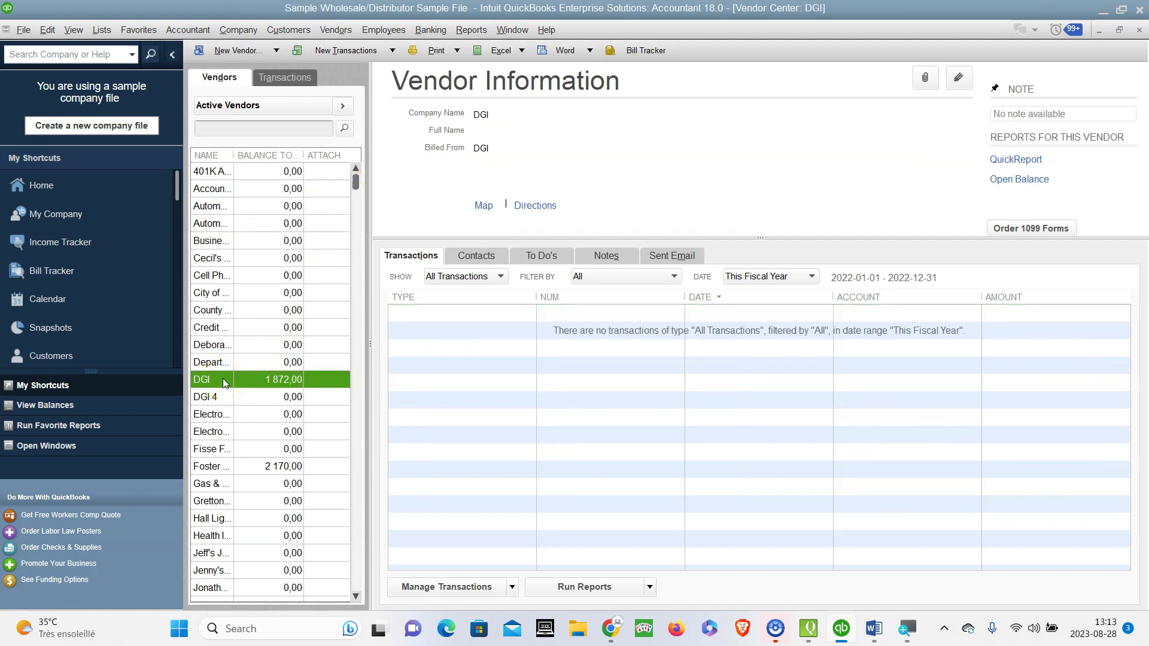
pyautogui.rightClick(222, 378)
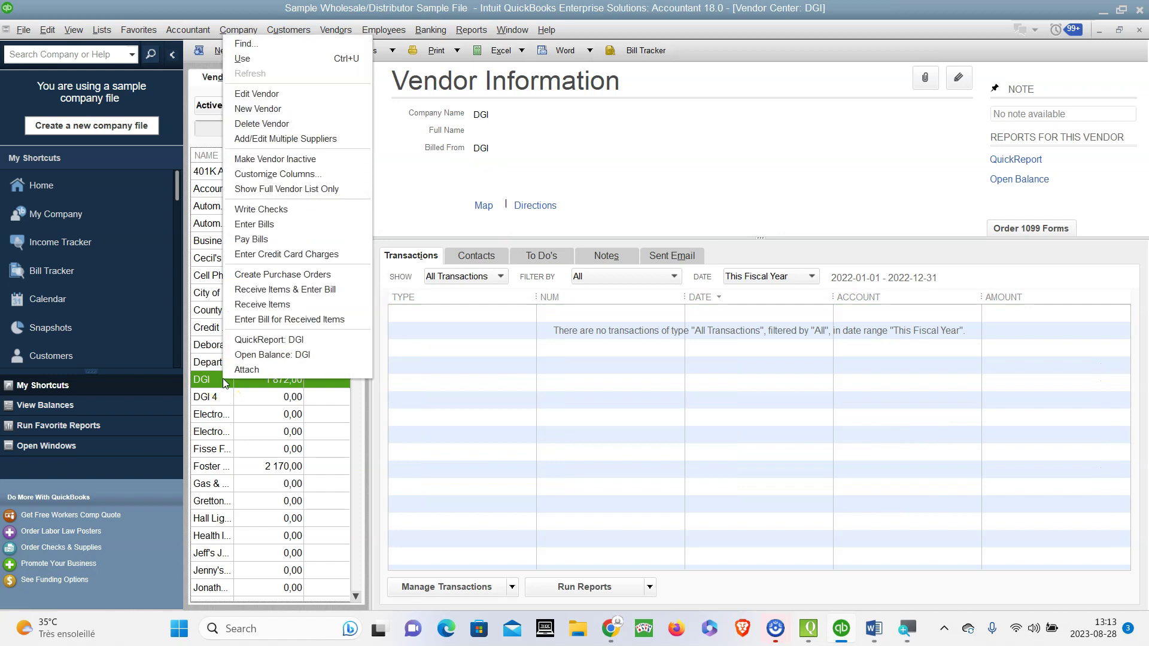
pyautogui.click(249, 94)
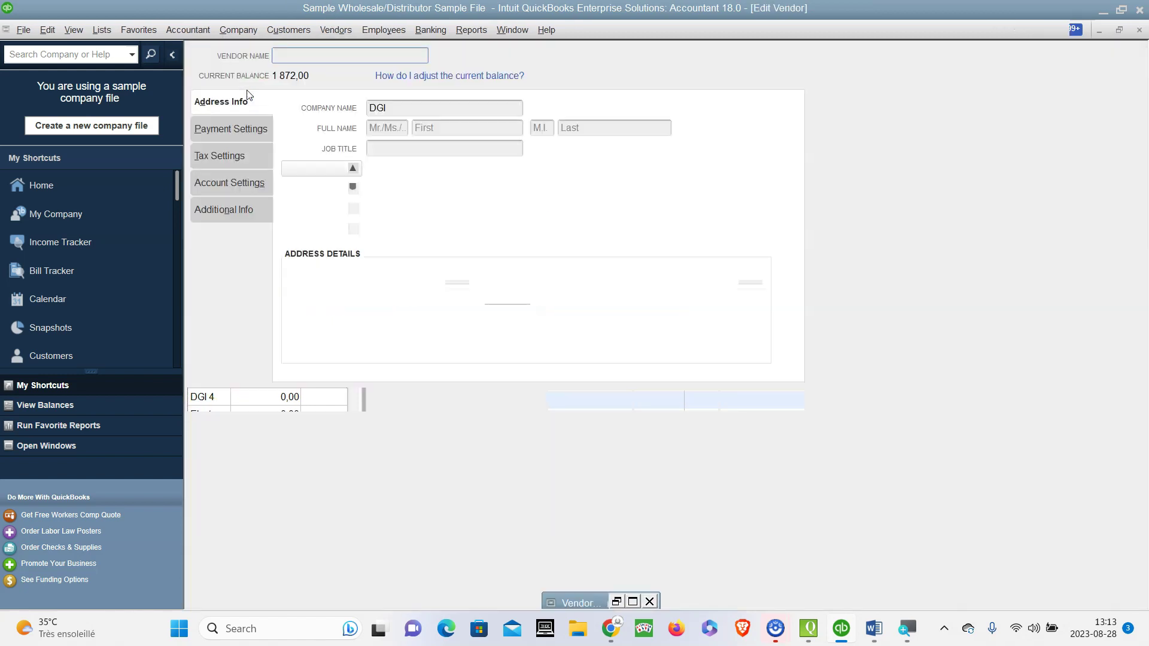
pyautogui.click(233, 128)
pyautogui.click(233, 151)
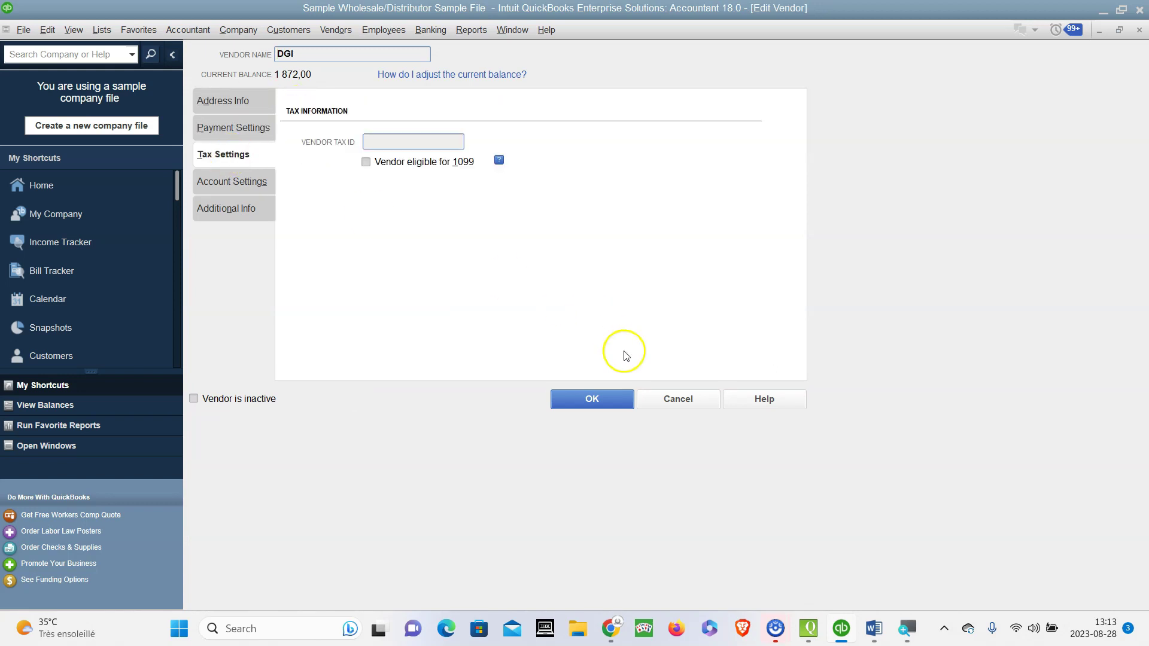
pyautogui.click(670, 407)
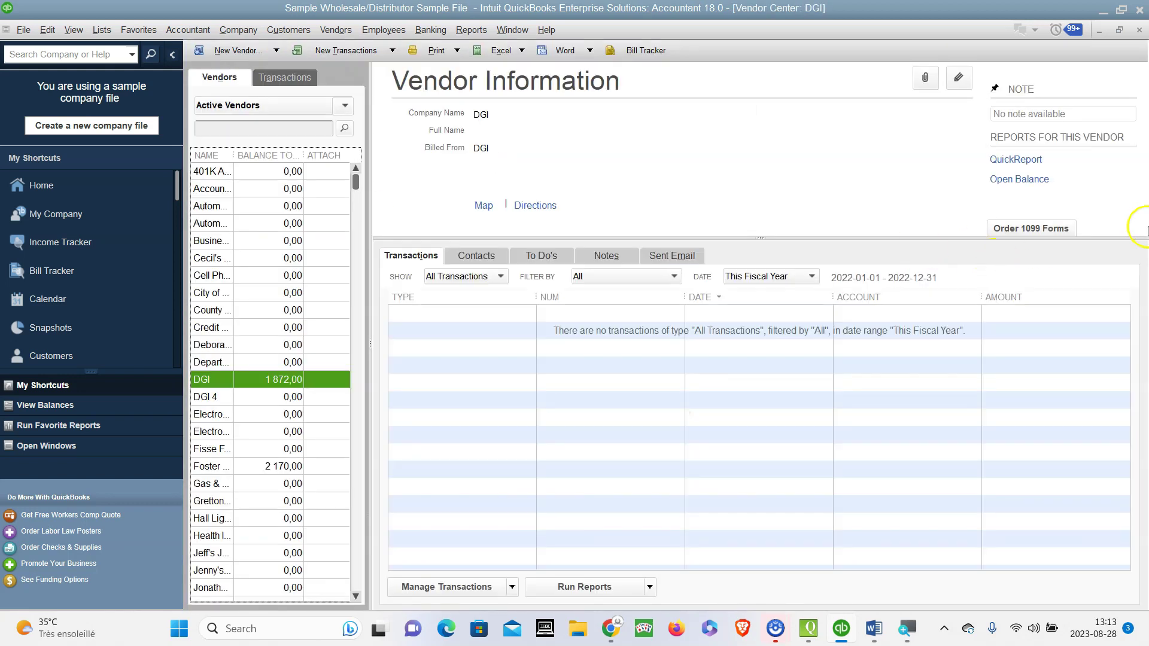
# View the vendor information and transactions of Gas & Electic Company.
pyautogui.click(302, 448)
pyautogui.press('Down')
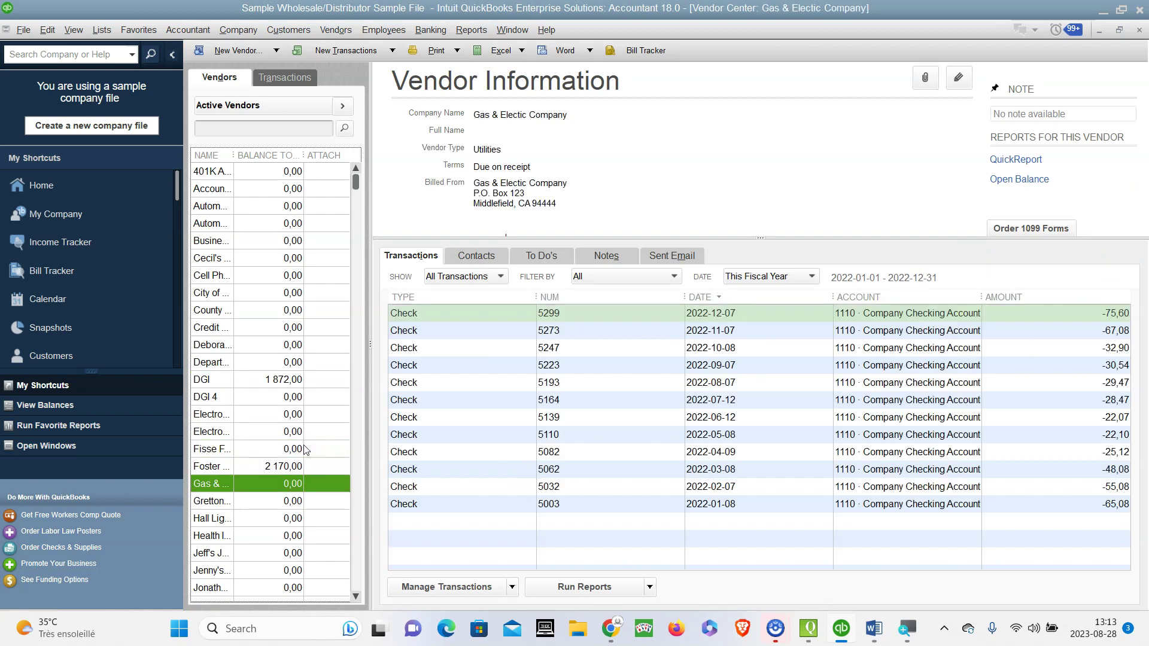
# Open the Foster Lighting vendor record for editing from the vendor list.
pyautogui.click(256, 468)
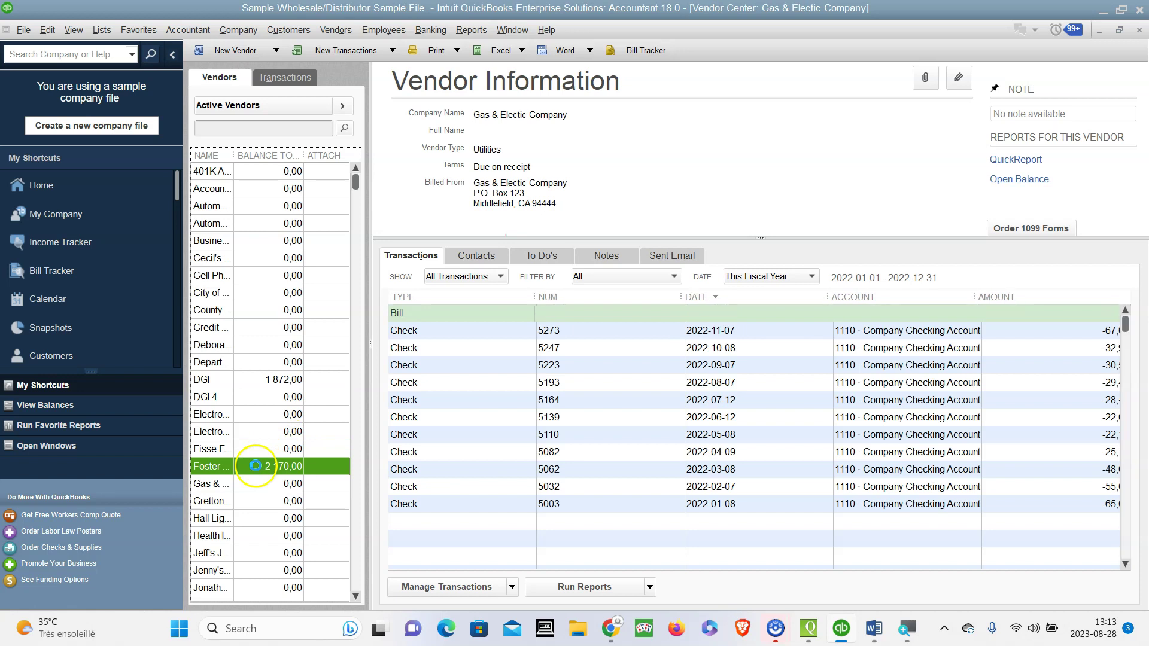
pyautogui.rightClick(256, 466)
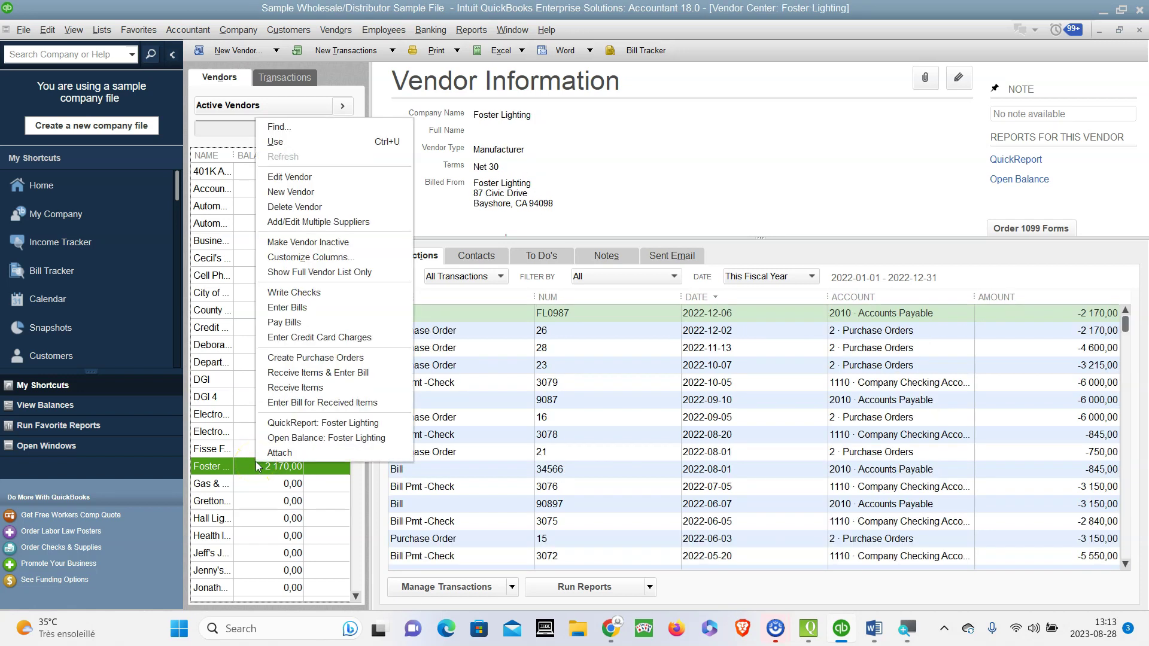
pyautogui.click(303, 183)
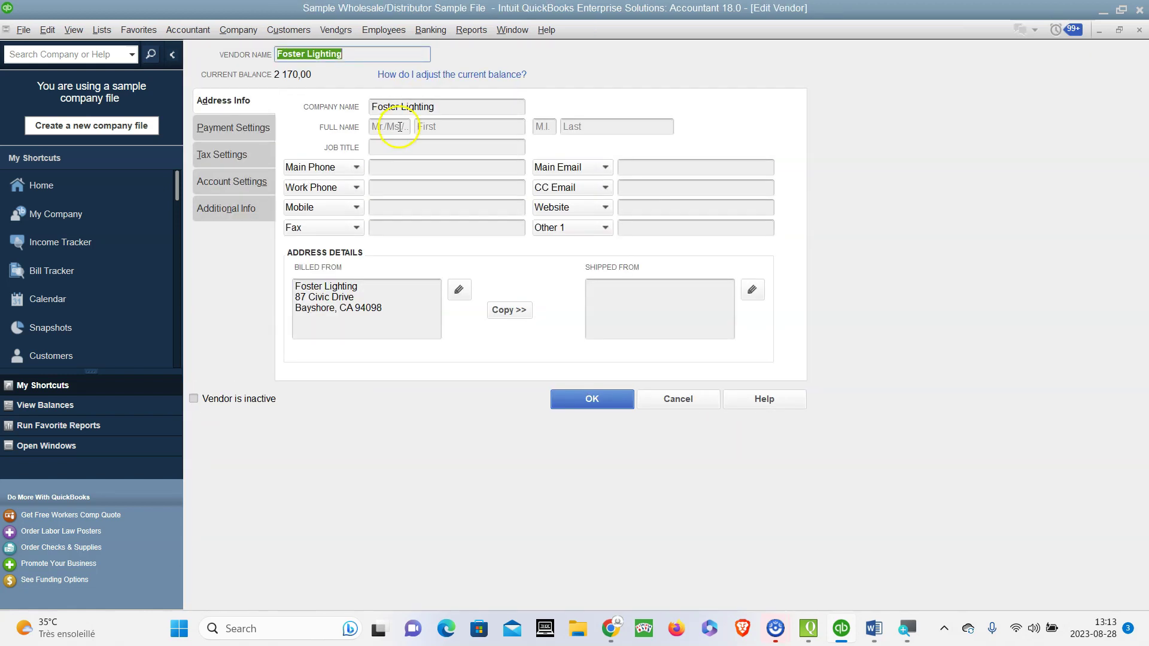
# Review Foster Lighting's payment, tax and account settings and additional information, and accept the record.
pyautogui.click(237, 126)
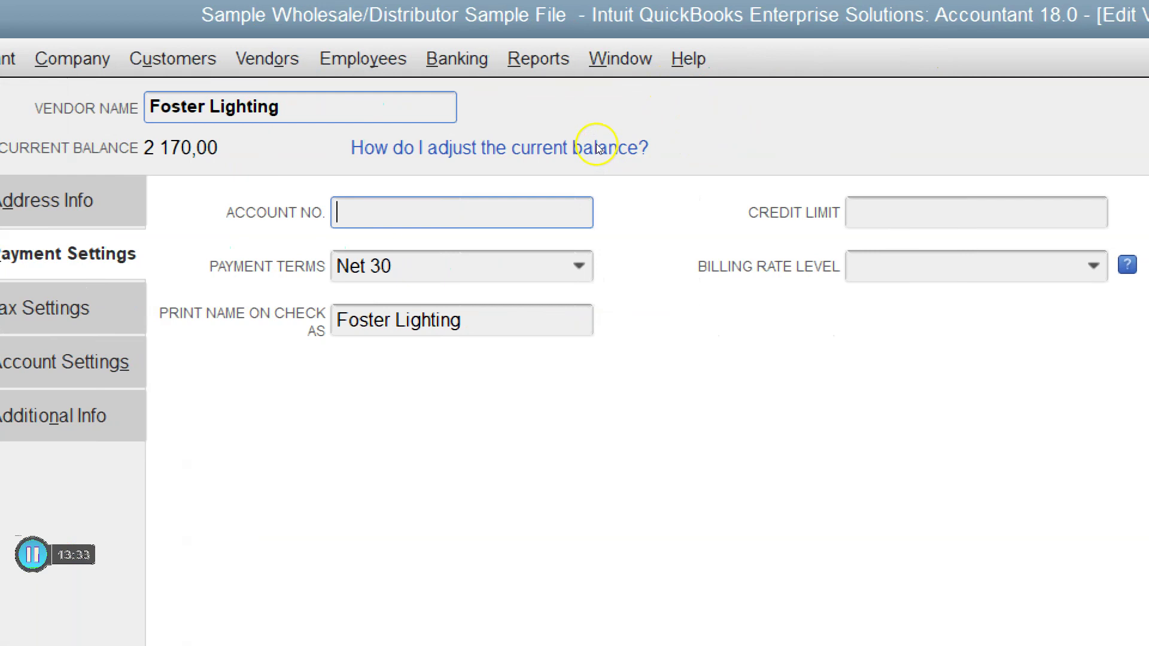
pyautogui.click(50, 200)
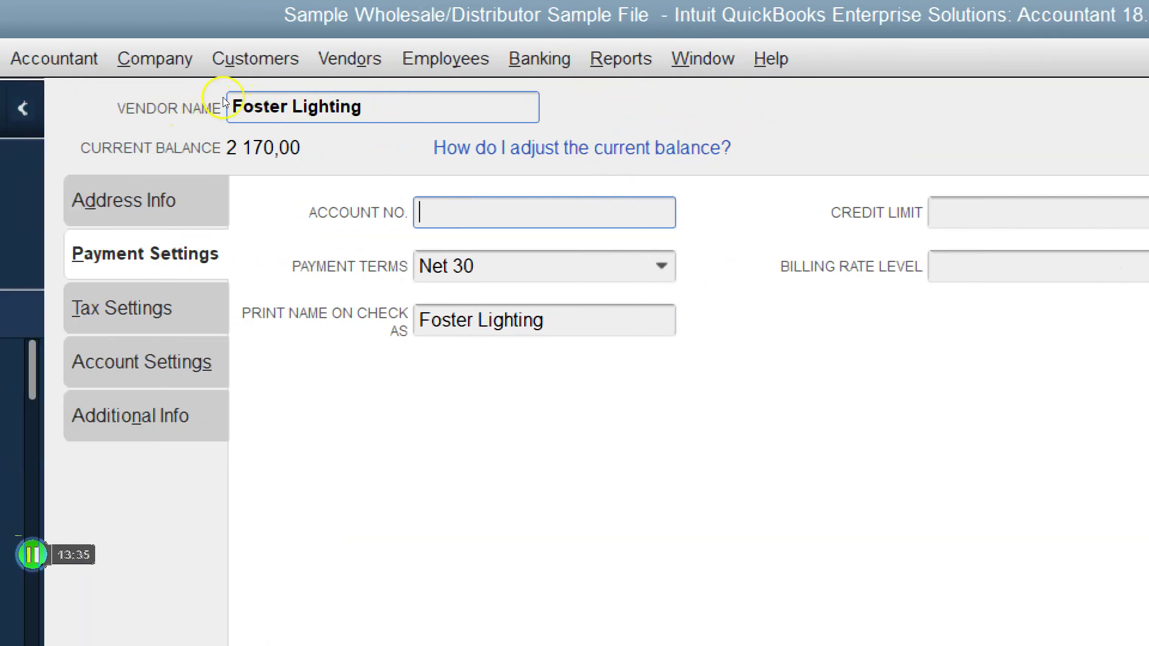
pyautogui.hotkey('alt', 't')
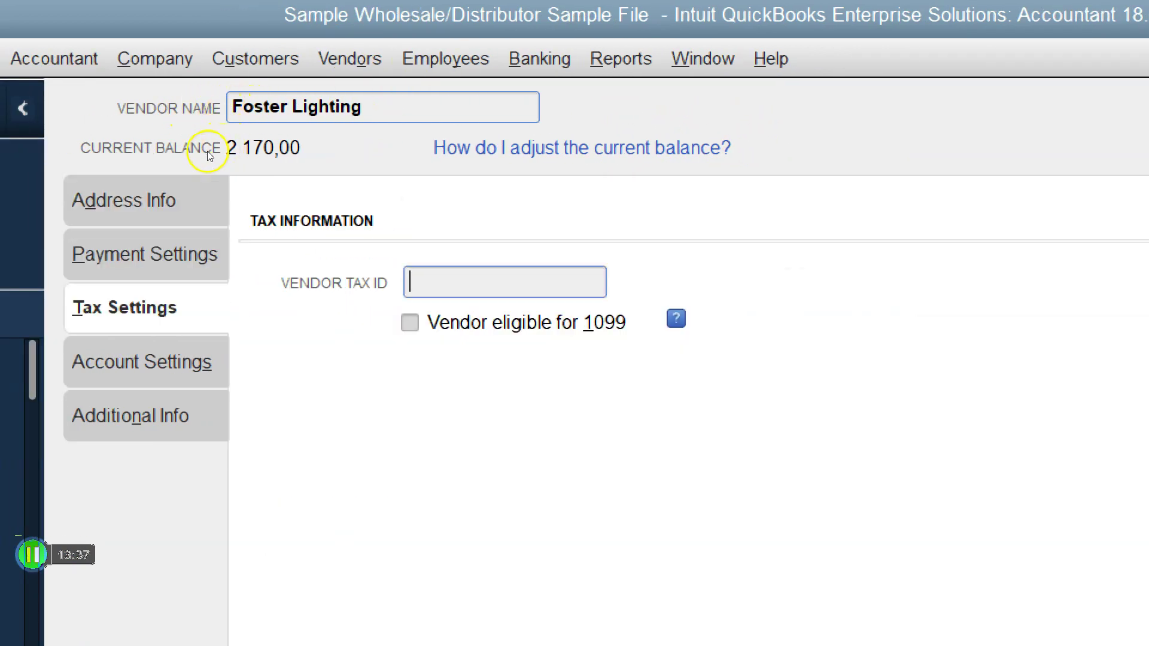
pyautogui.hotkey('alt', 's')
pyautogui.hotkey('alt', 'n')
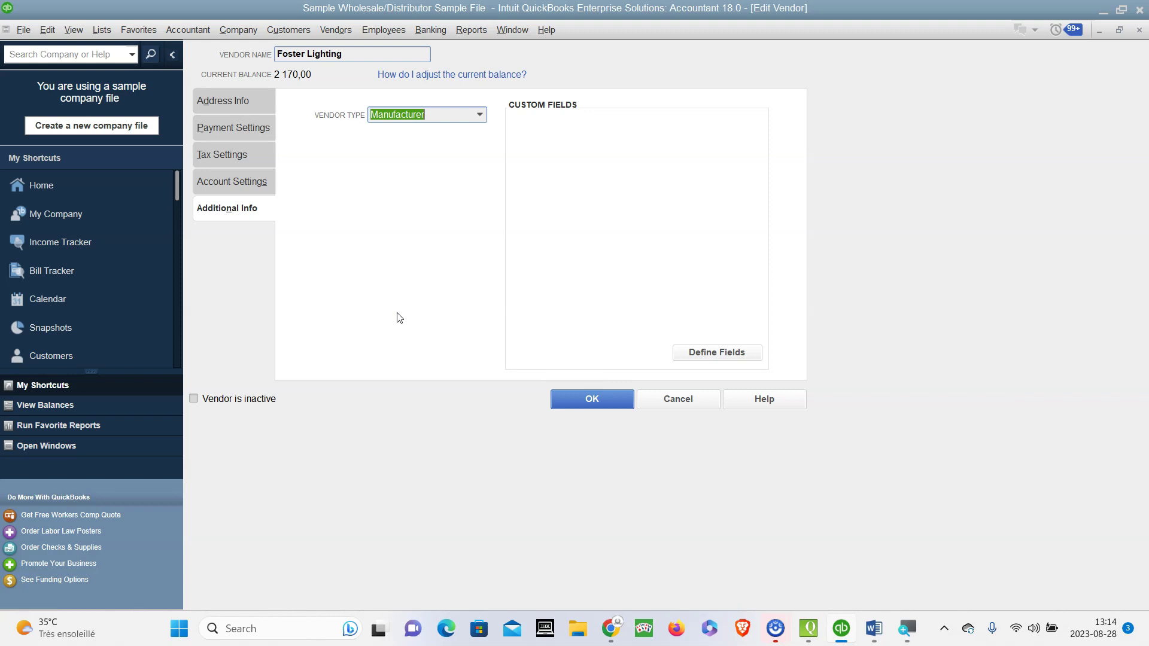
pyautogui.click(587, 399)
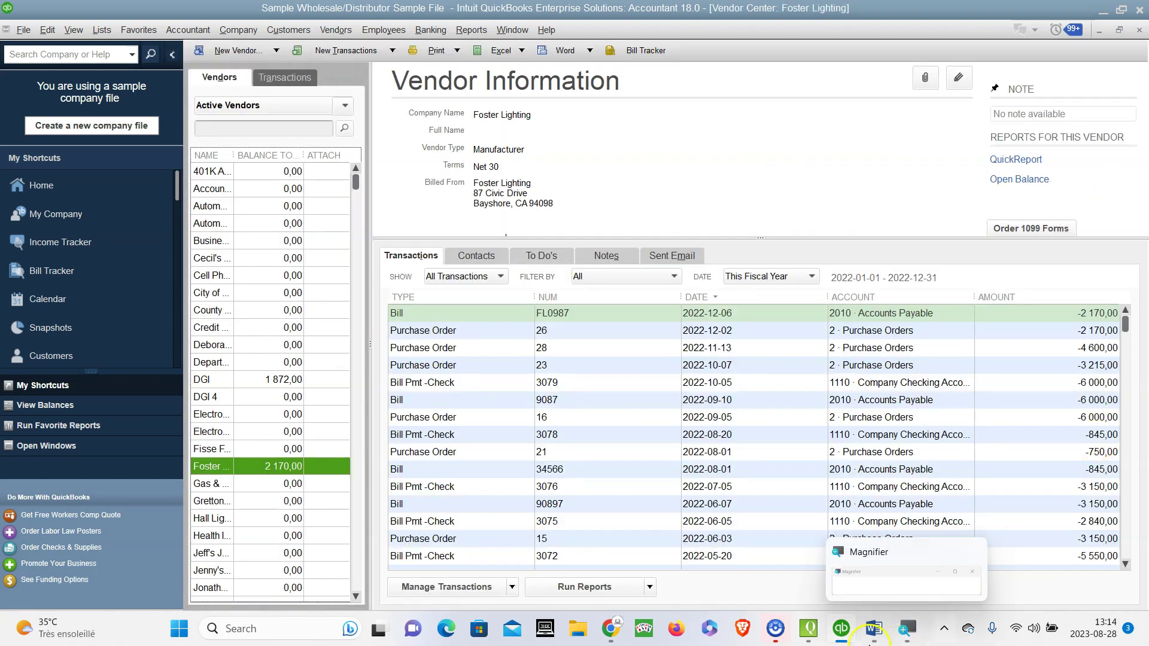
# Switch to Document1 in Word and read the supplier transaction list's items on purchase invoices and supplier payments.
pyautogui.click(876, 620)
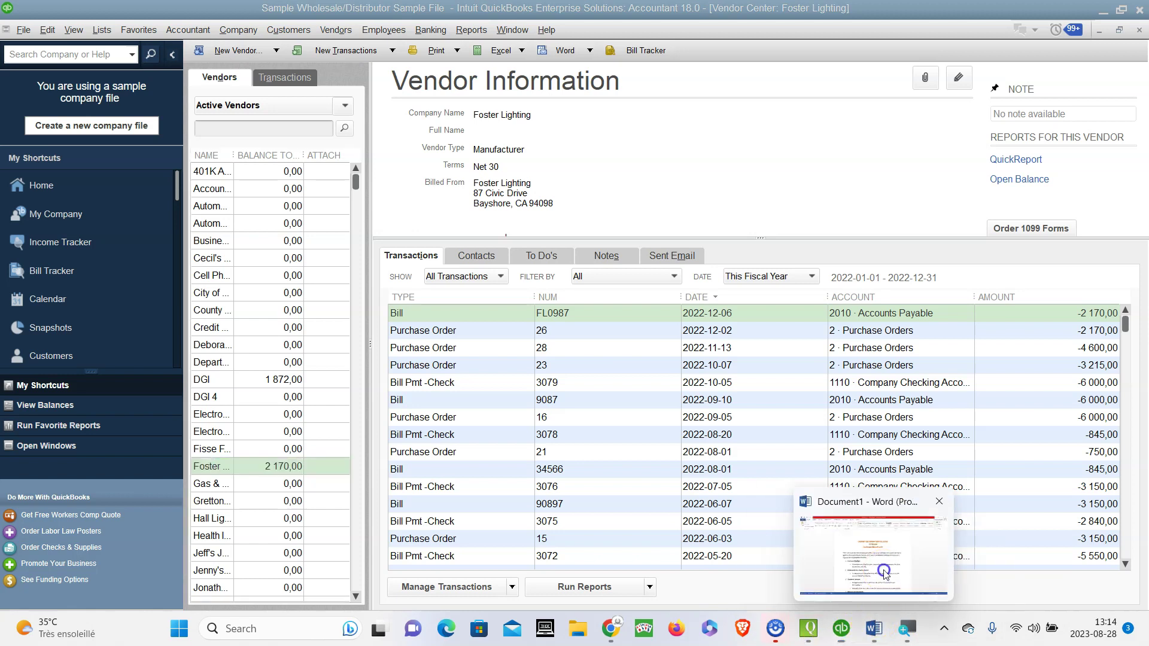
pyautogui.click(898, 565)
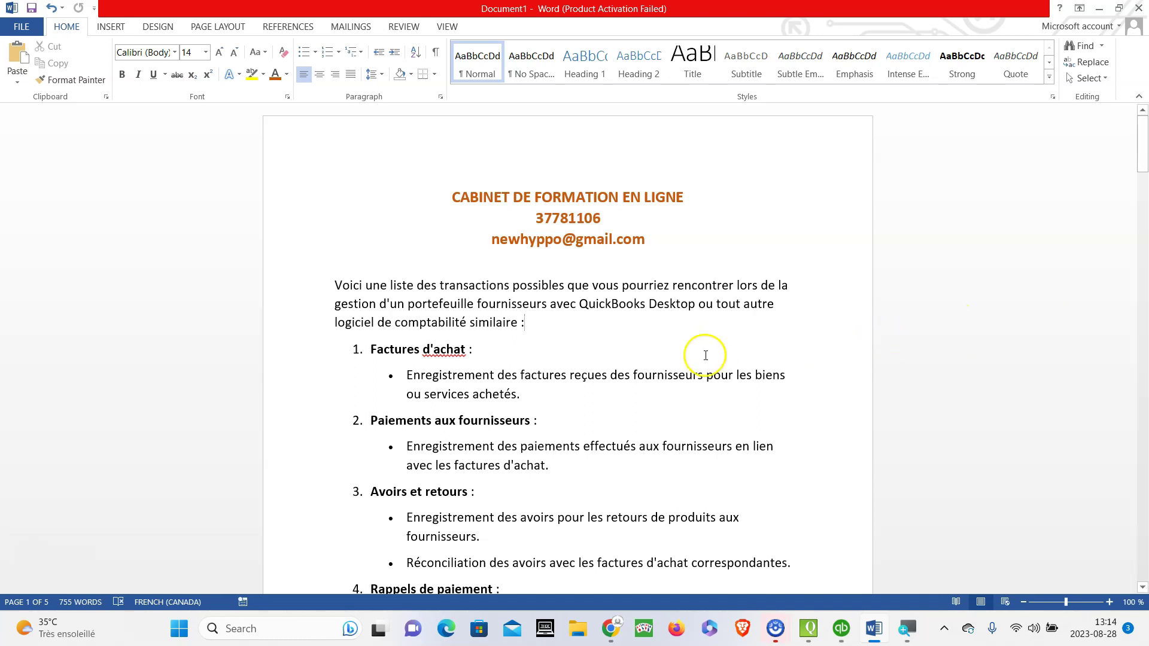
pyautogui.click(493, 363)
pyautogui.press('Down')
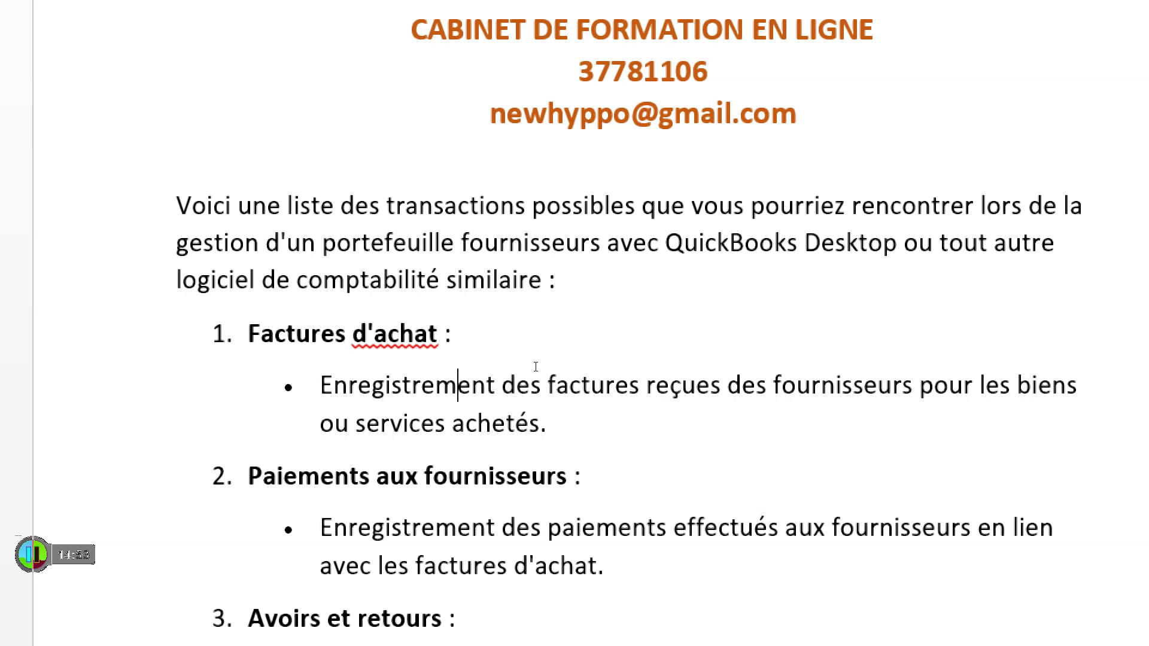
pyautogui.press('Down')
pyautogui.press('Down')
pyautogui.press('Down')
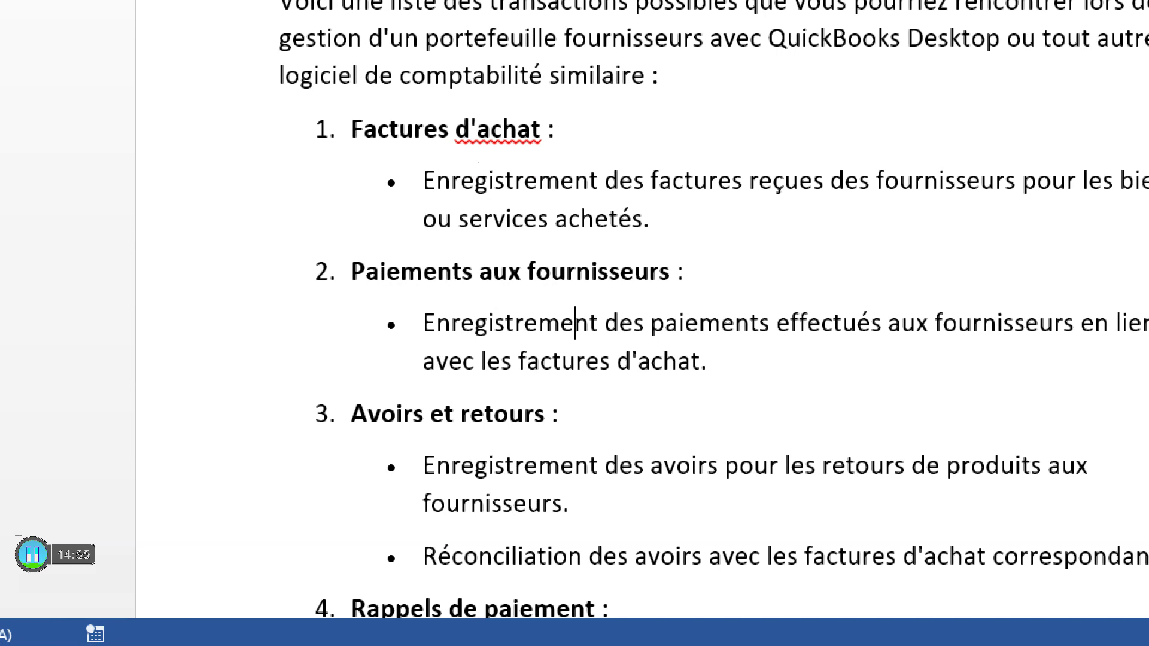
pyautogui.hotkey('ctrl', 'Right')
pyautogui.hotkey('ctrl', 'Right')
pyautogui.press('Right')
pyautogui.press('Right')
pyautogui.press('Right')
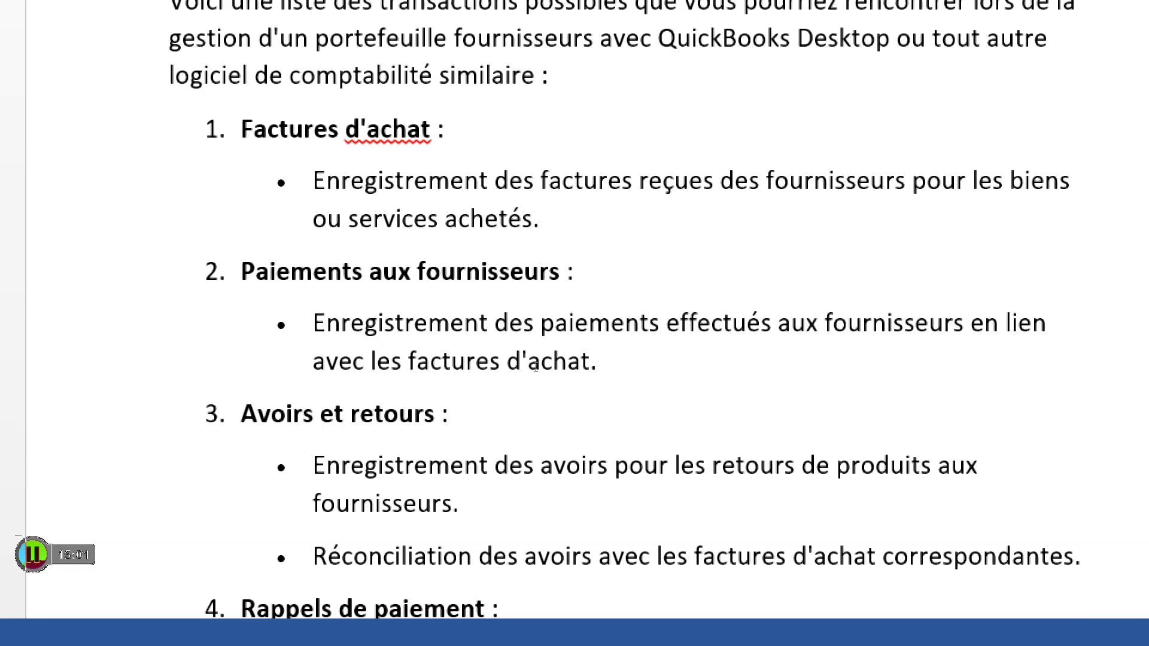
# Read the list items on credits and returns (Avoirs et retours) and payment reminders (Rappels de paiement).
pyautogui.press('Down')
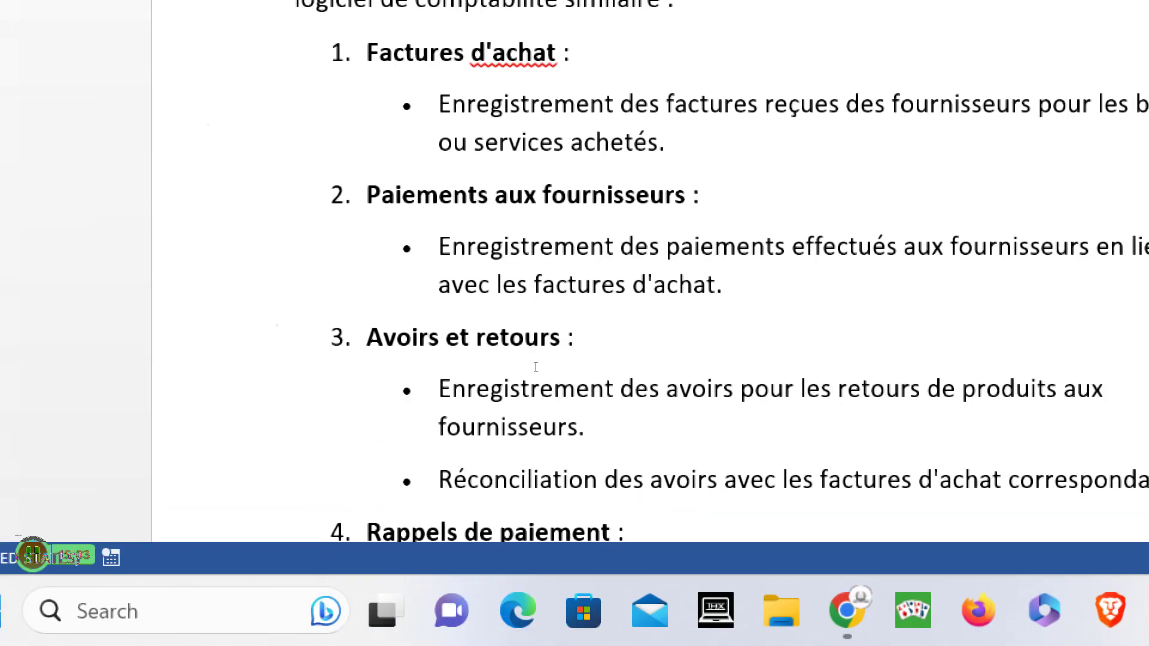
pyautogui.press('Up')
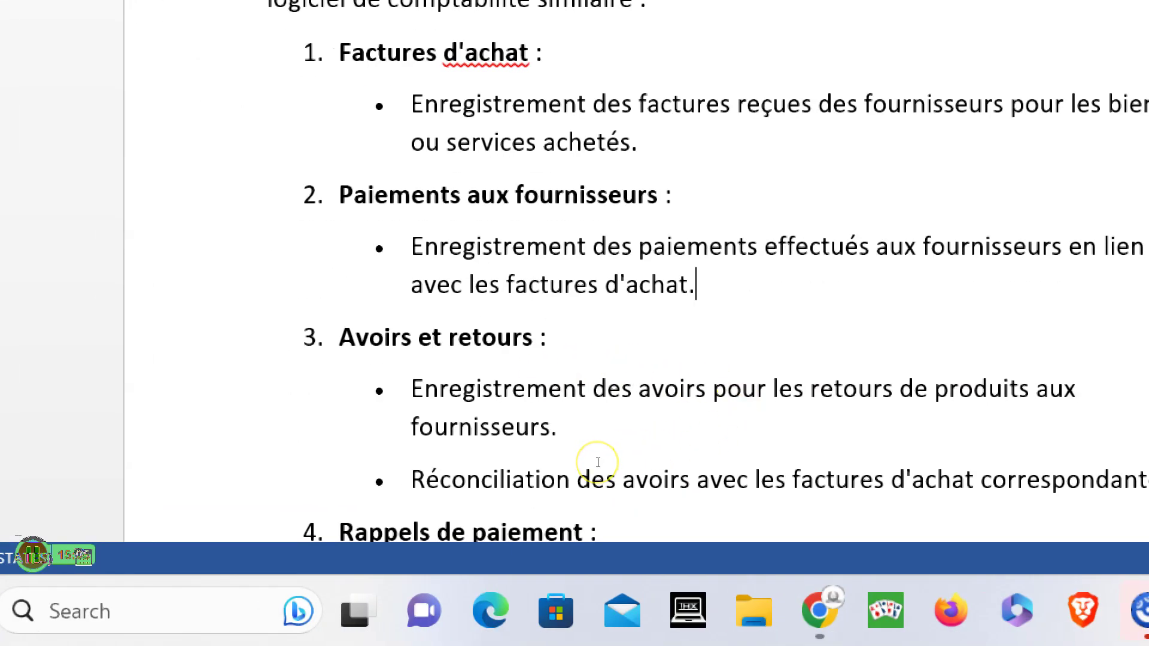
pyautogui.press('Down')
pyautogui.press('Down')
pyautogui.press('Down')
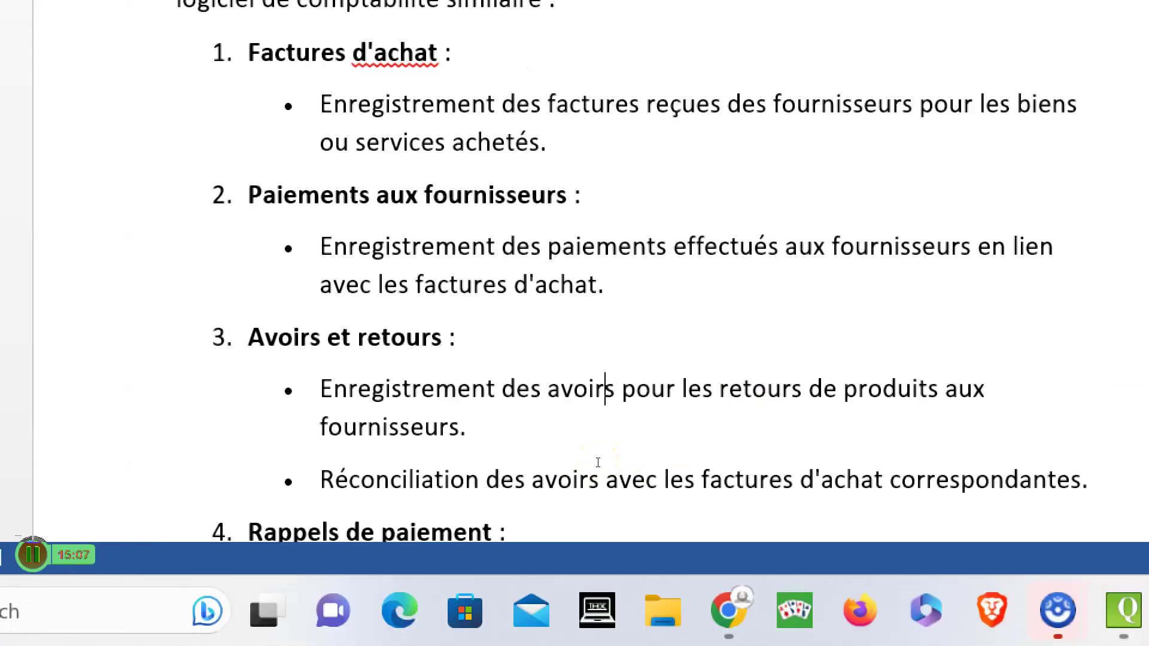
pyautogui.press('Down')
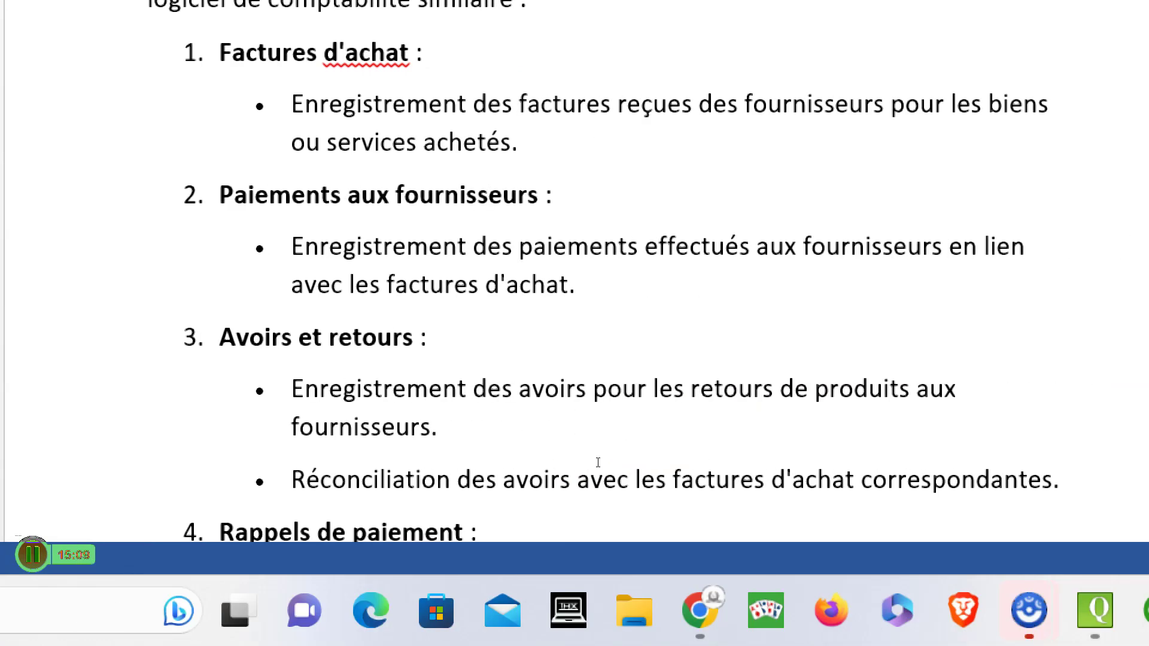
pyautogui.press('Down')
pyautogui.press('Down')
pyautogui.press('Down')
pyautogui.press('Down')
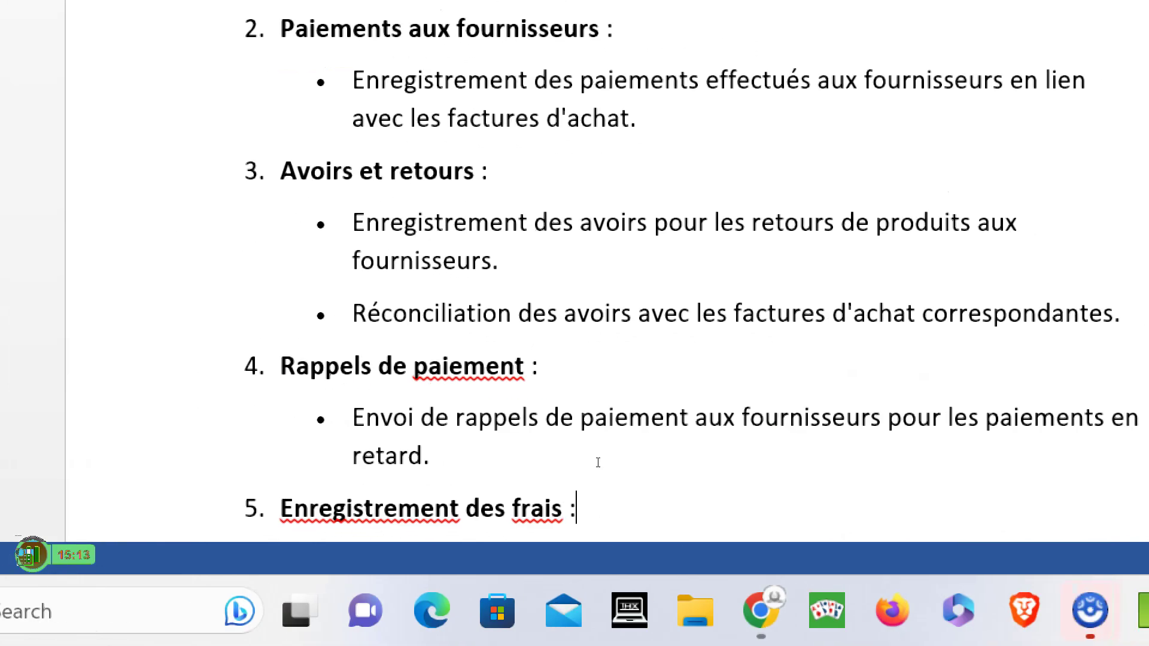
# Read the list items on recording additional fees (Enregistrement des frais) and reconciling supplier statements (Réconciliation des relevés fournisseurs).
pyautogui.press('Down')
pyautogui.press('Down')
pyautogui.press('Down')
pyautogui.press('Down')
pyautogui.press('Down')
pyautogui.press('Down')
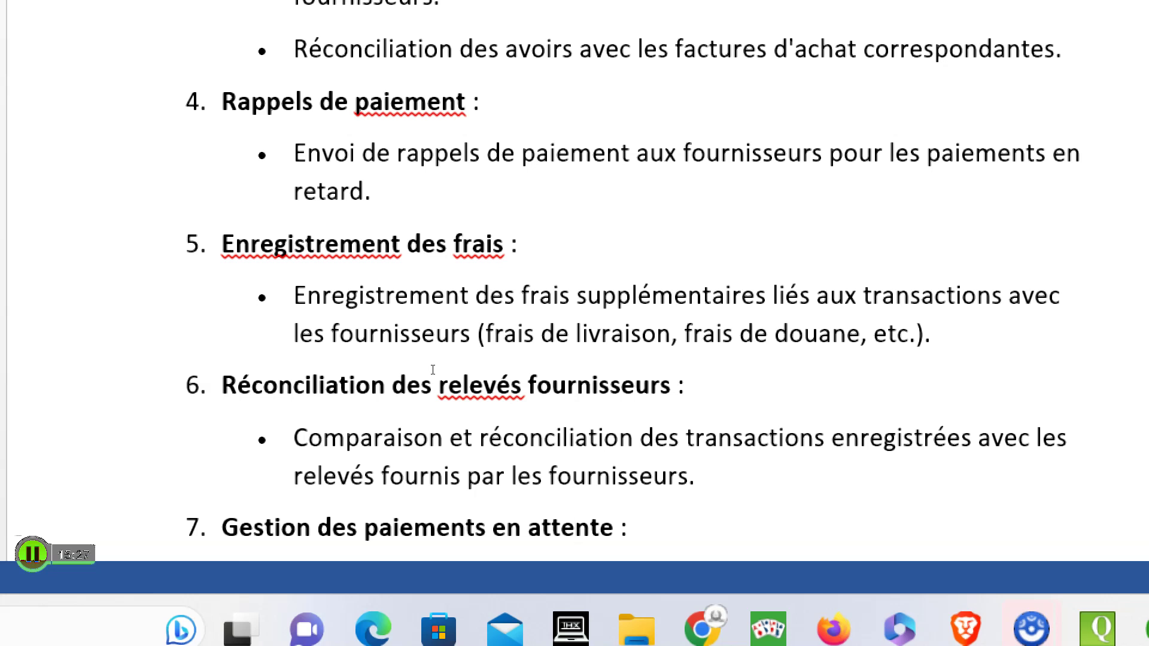
pyautogui.press('Down')
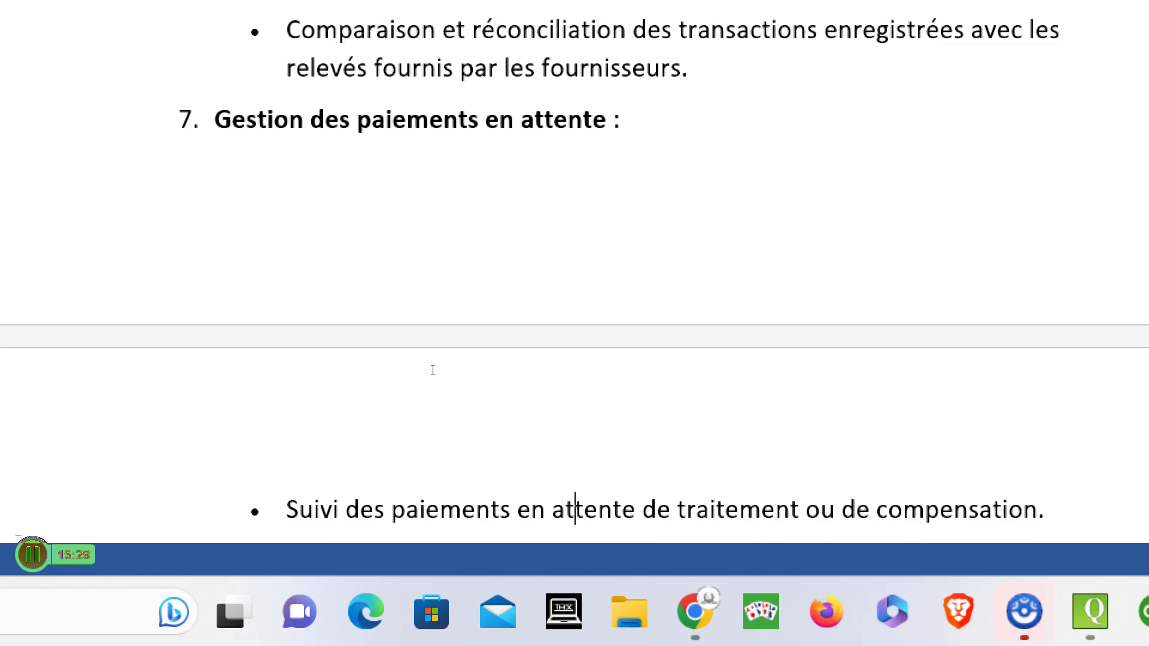
pyautogui.press('Up')
pyautogui.press('Up')
pyautogui.press('Up')
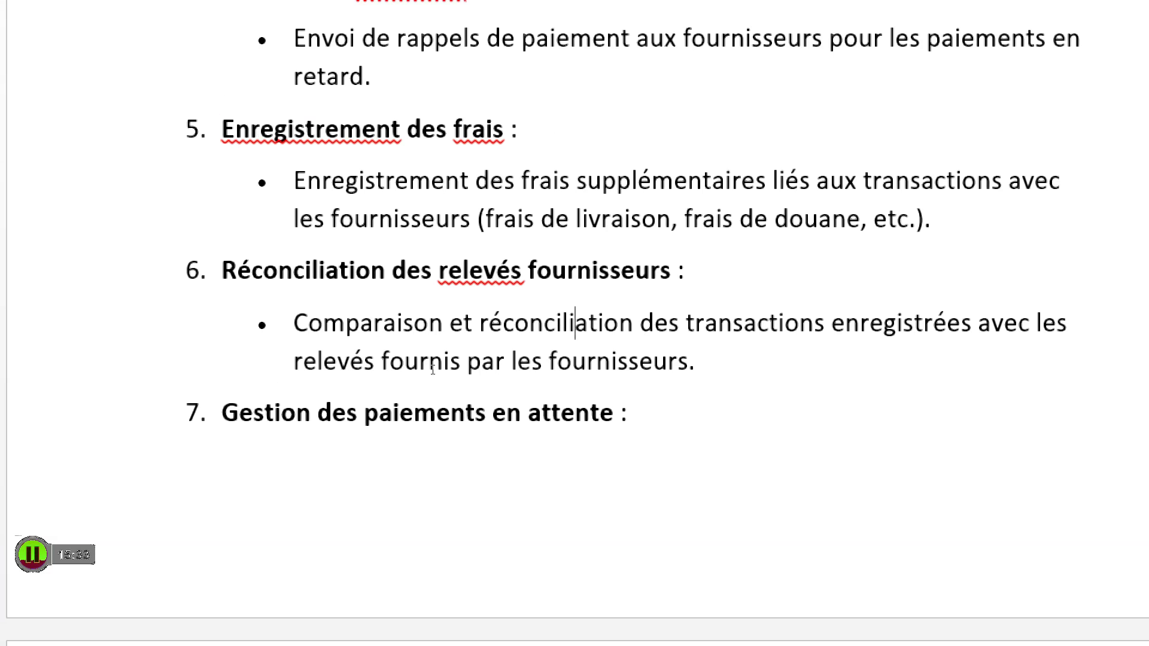
# Read items 7 to 10 on pending payments, registered suppliers, credit limits and expense reports by supplier.
pyautogui.press('Down')
pyautogui.press('Down')
pyautogui.press('Down')
pyautogui.press('Down')
pyautogui.press('Down')
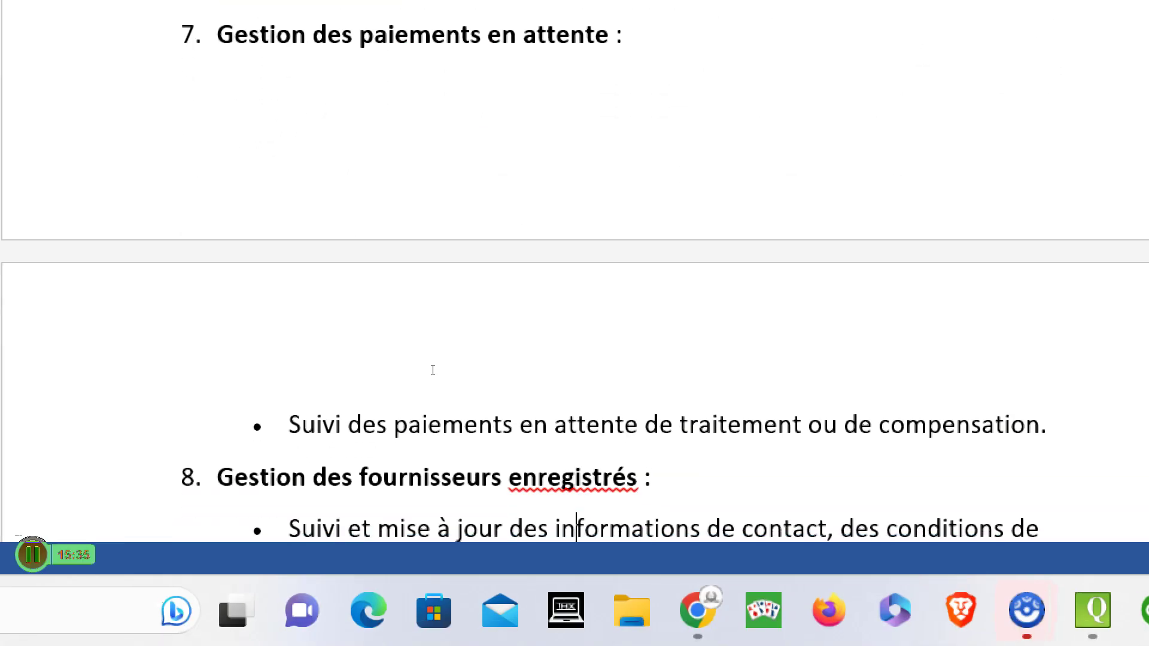
pyautogui.press('Down')
pyautogui.press('Down')
pyautogui.press('Down')
pyautogui.press('Down')
pyautogui.press('Down')
pyautogui.press('Down')
pyautogui.press('Down')
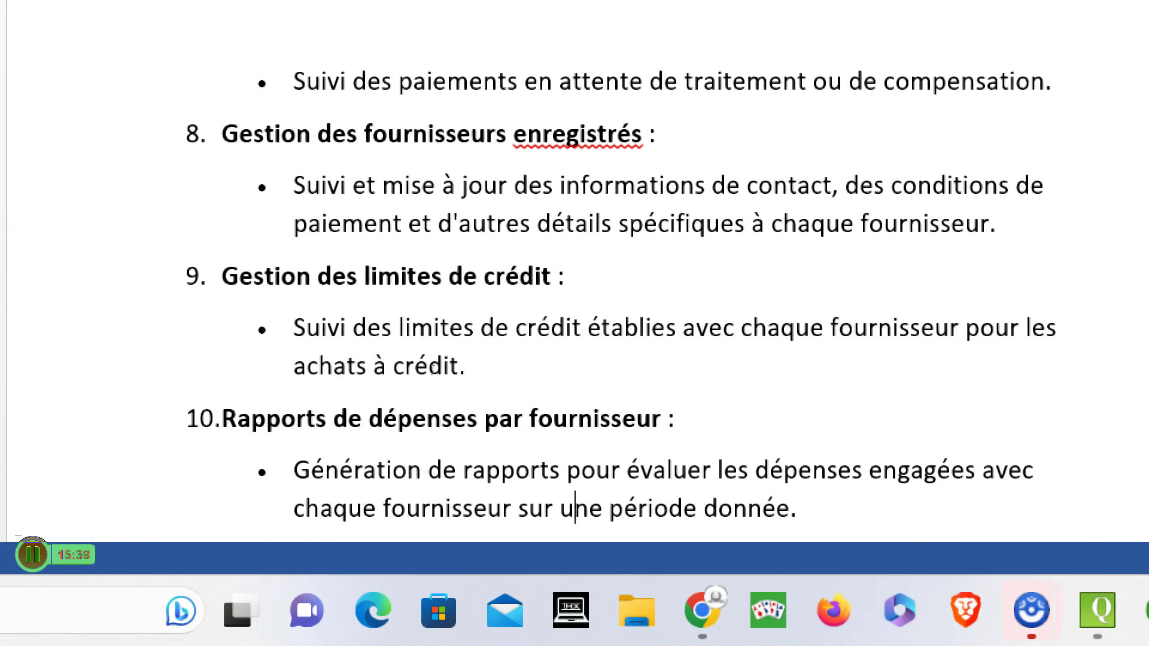